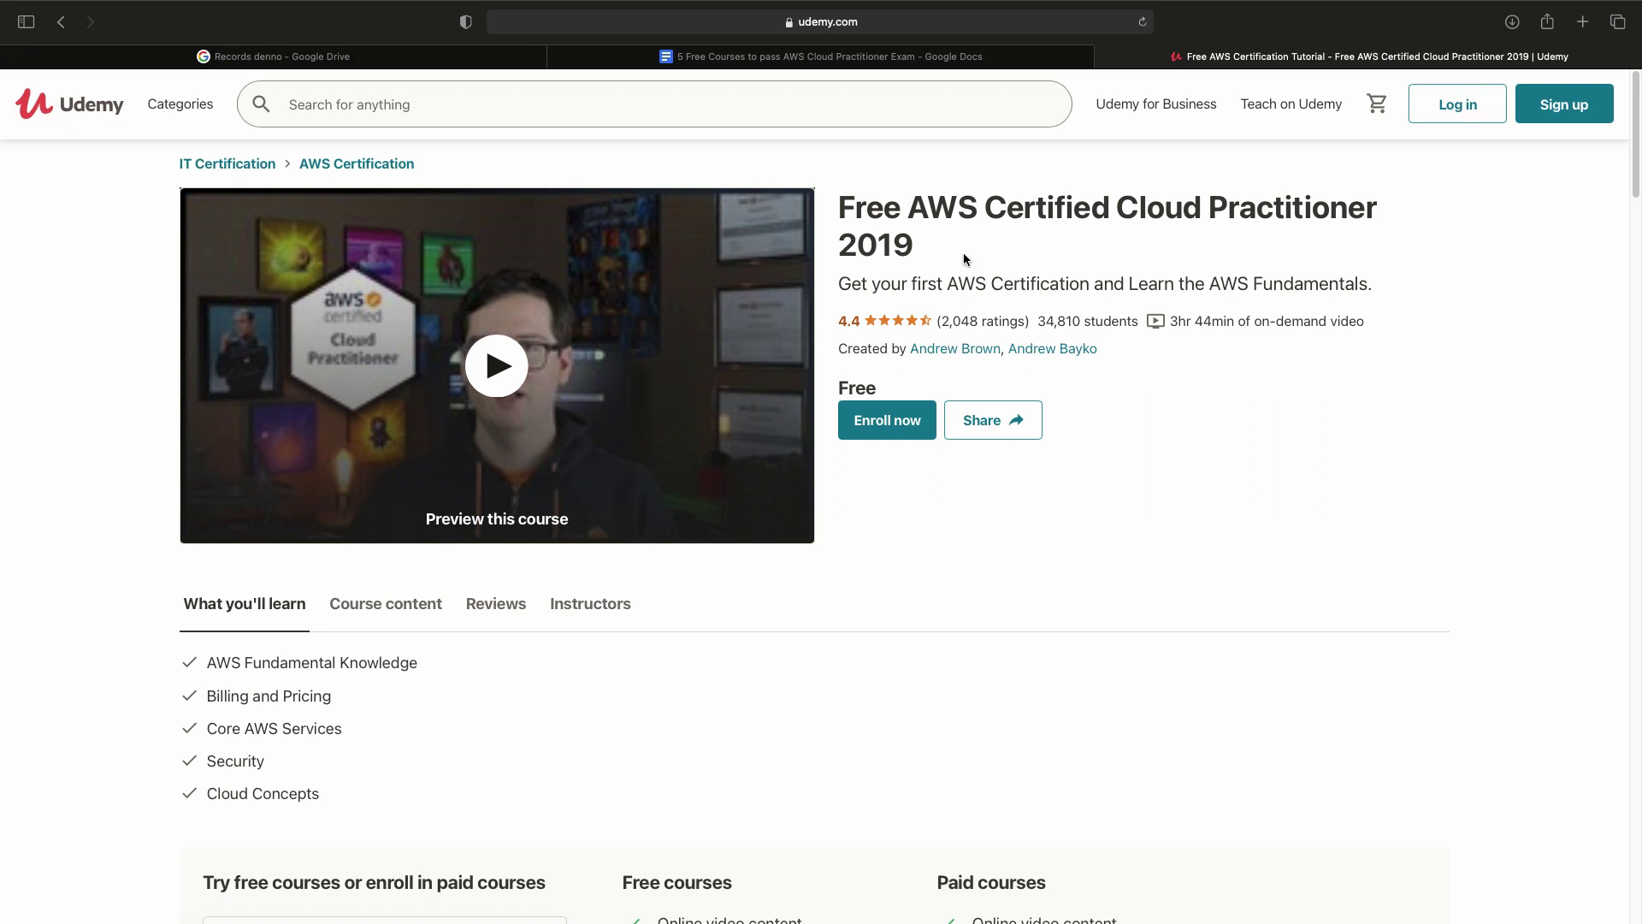
Highlight the subtitle and open the 1:08 preview of Free AWS Certified Cloud Practitioner 2019.
drag(840, 284, 1189, 298)
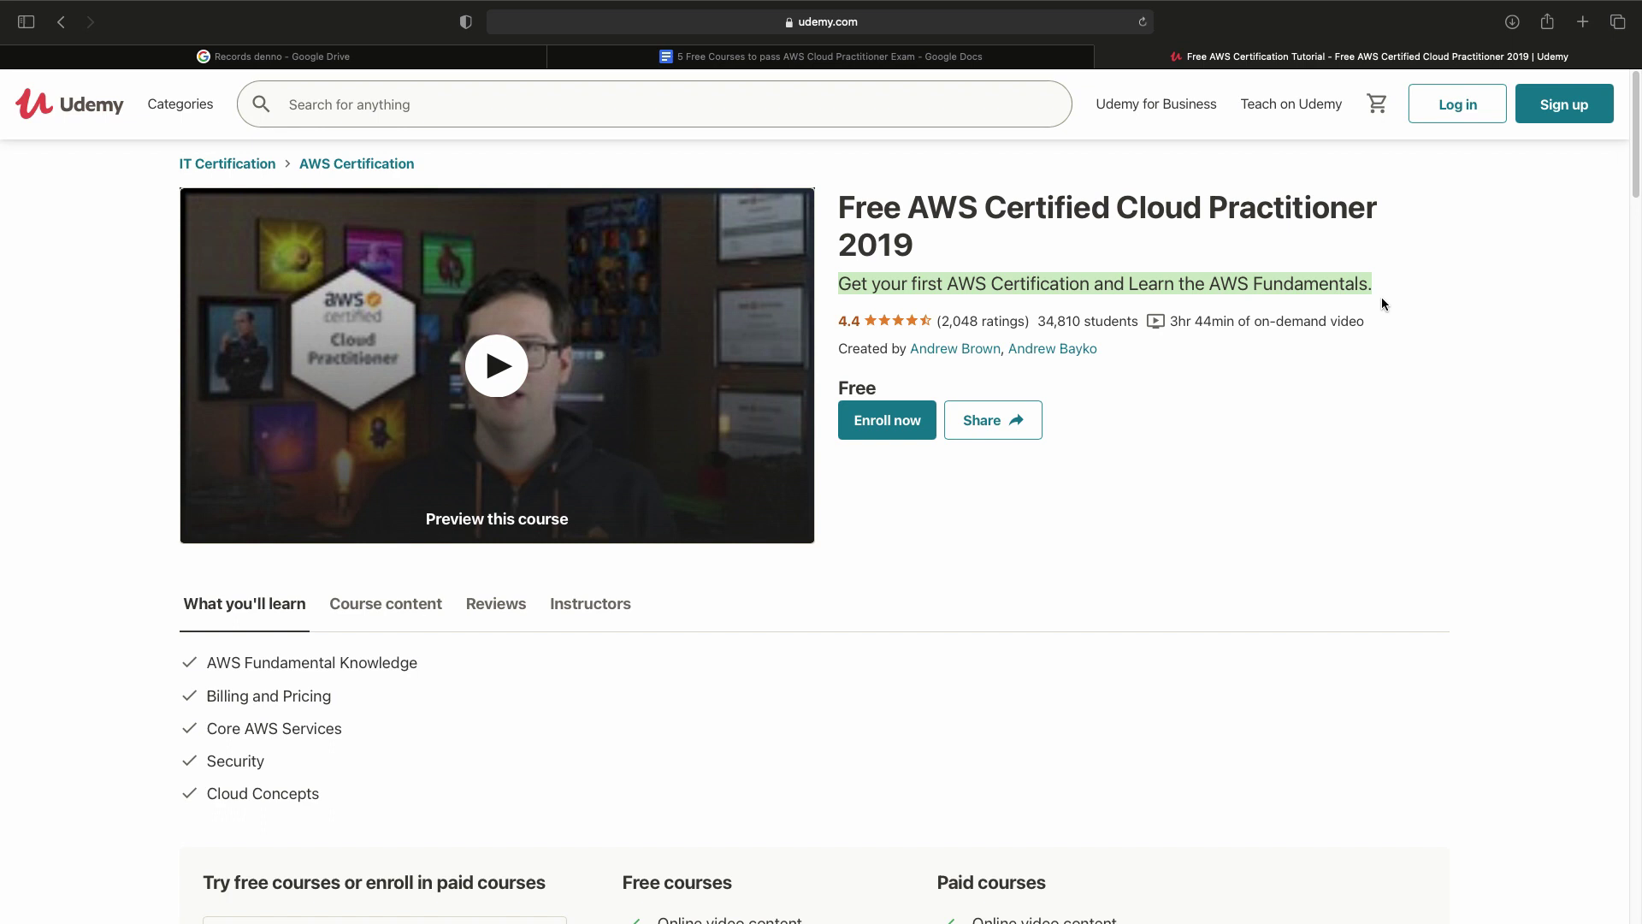
scroll(1221, 402, down, 1)
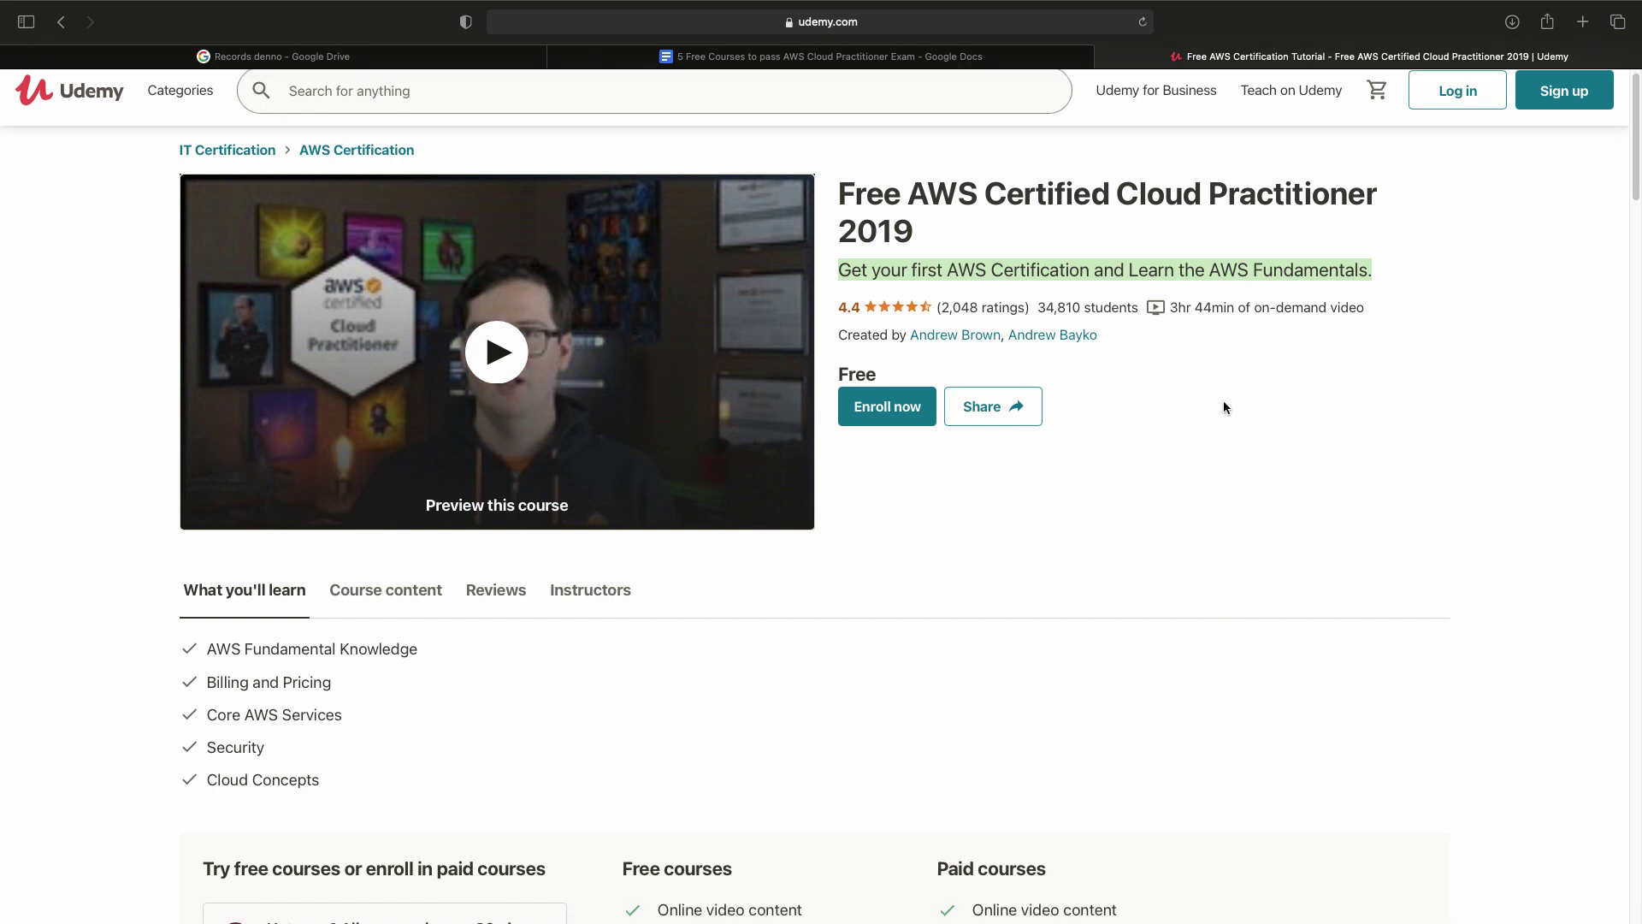
scroll(1222, 406, down, 1)
click(768, 462)
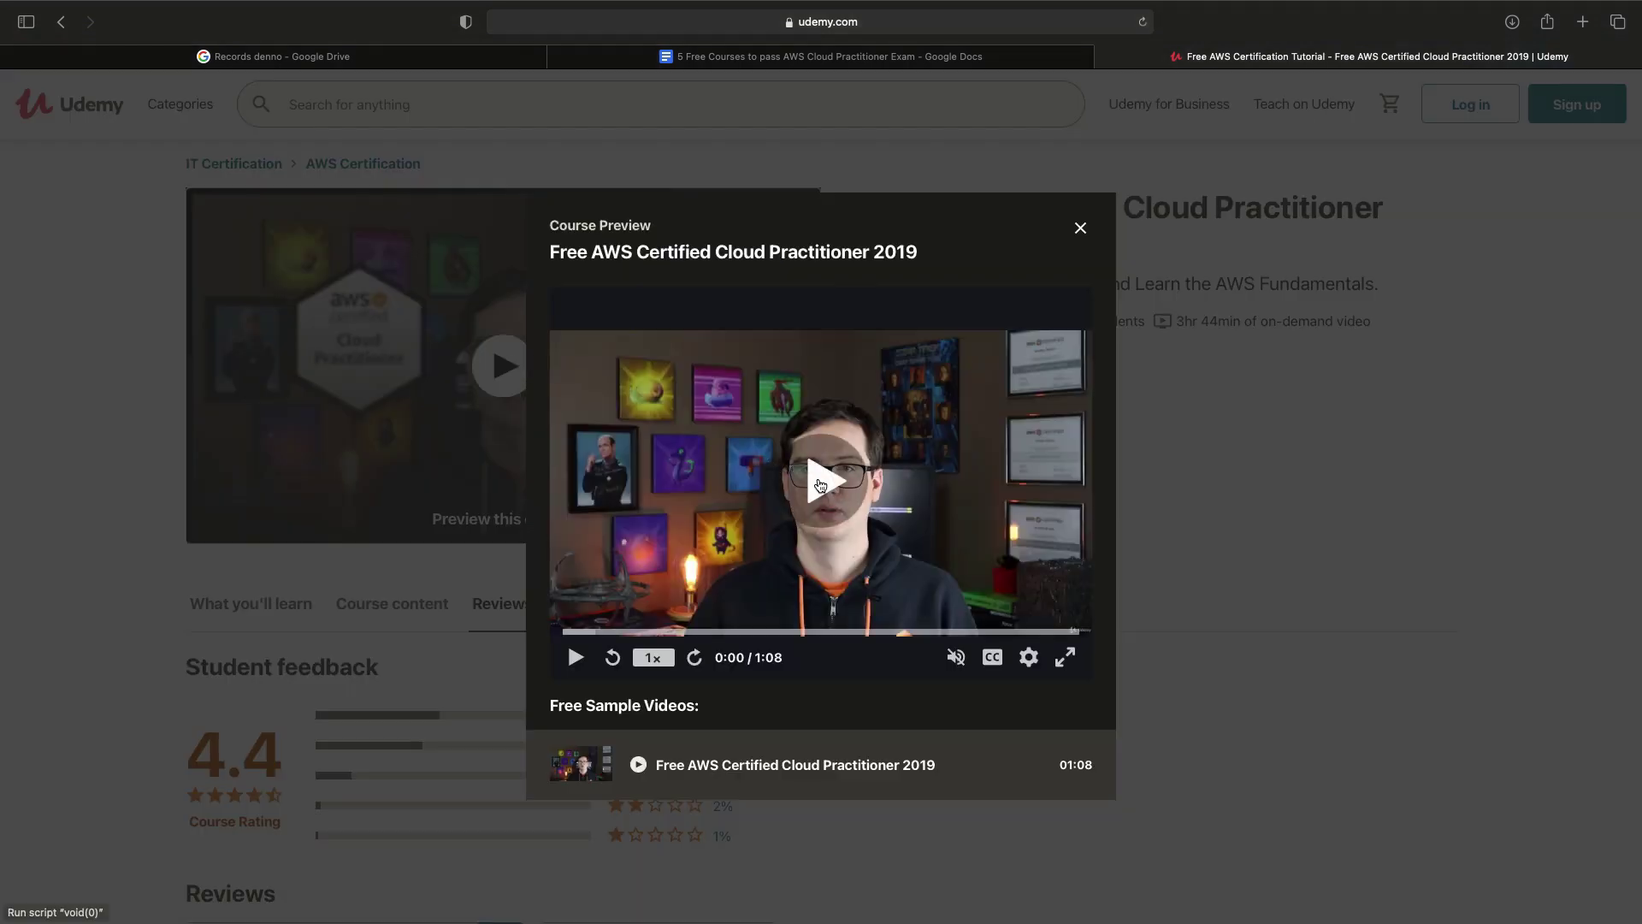
Play the course preview until 0:14, close it, and show the Instructors section.
click(822, 485)
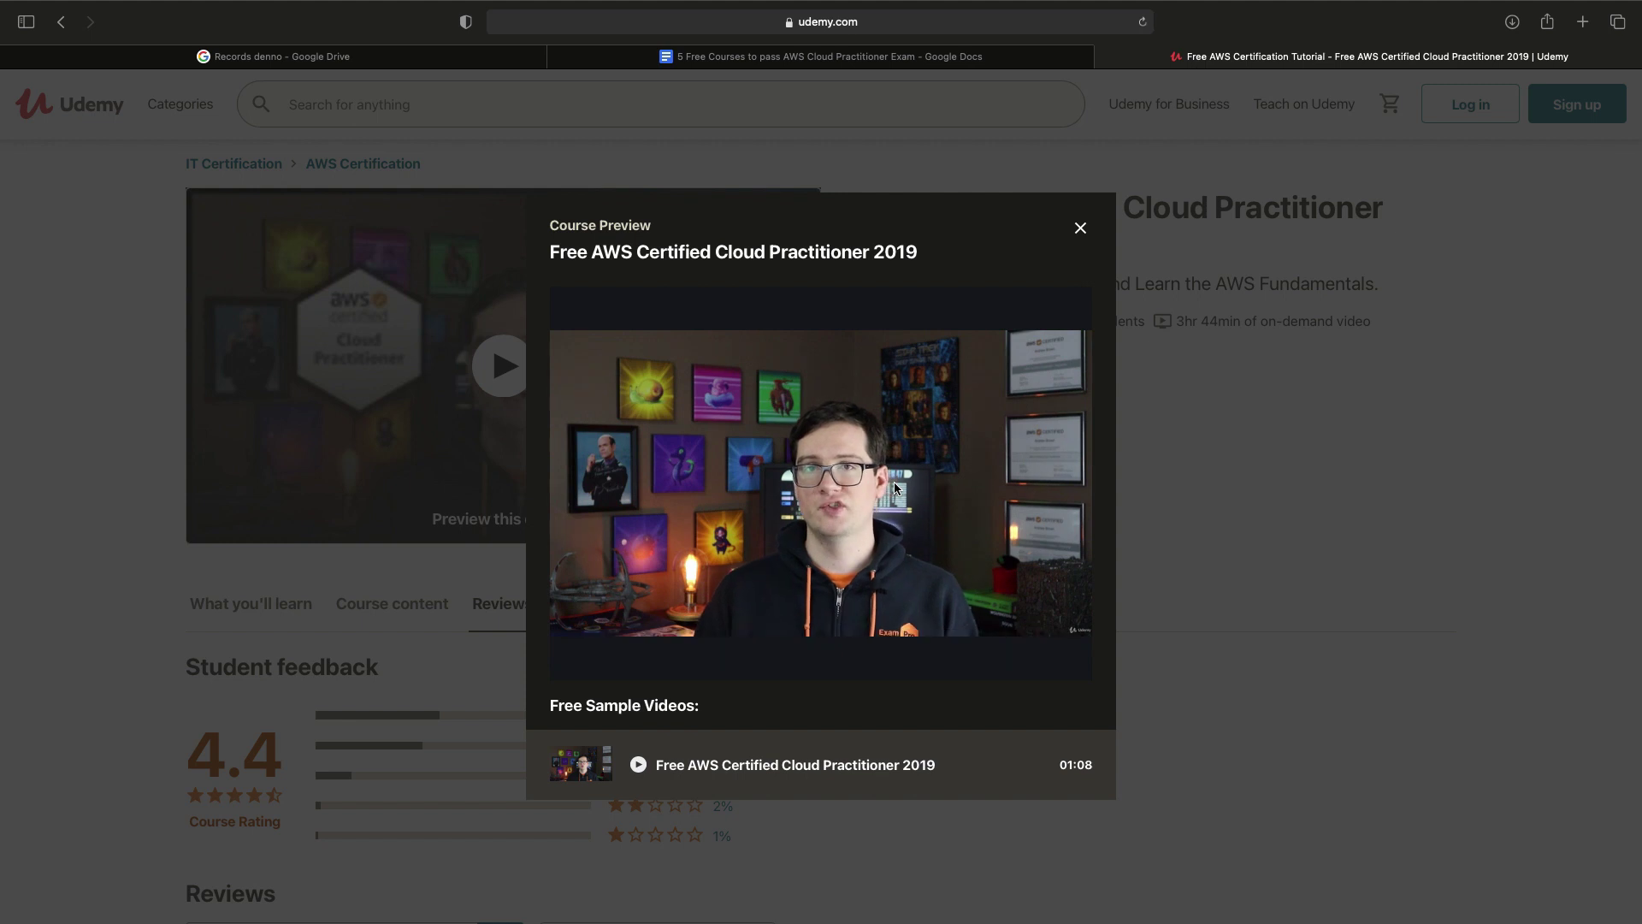
click(894, 481)
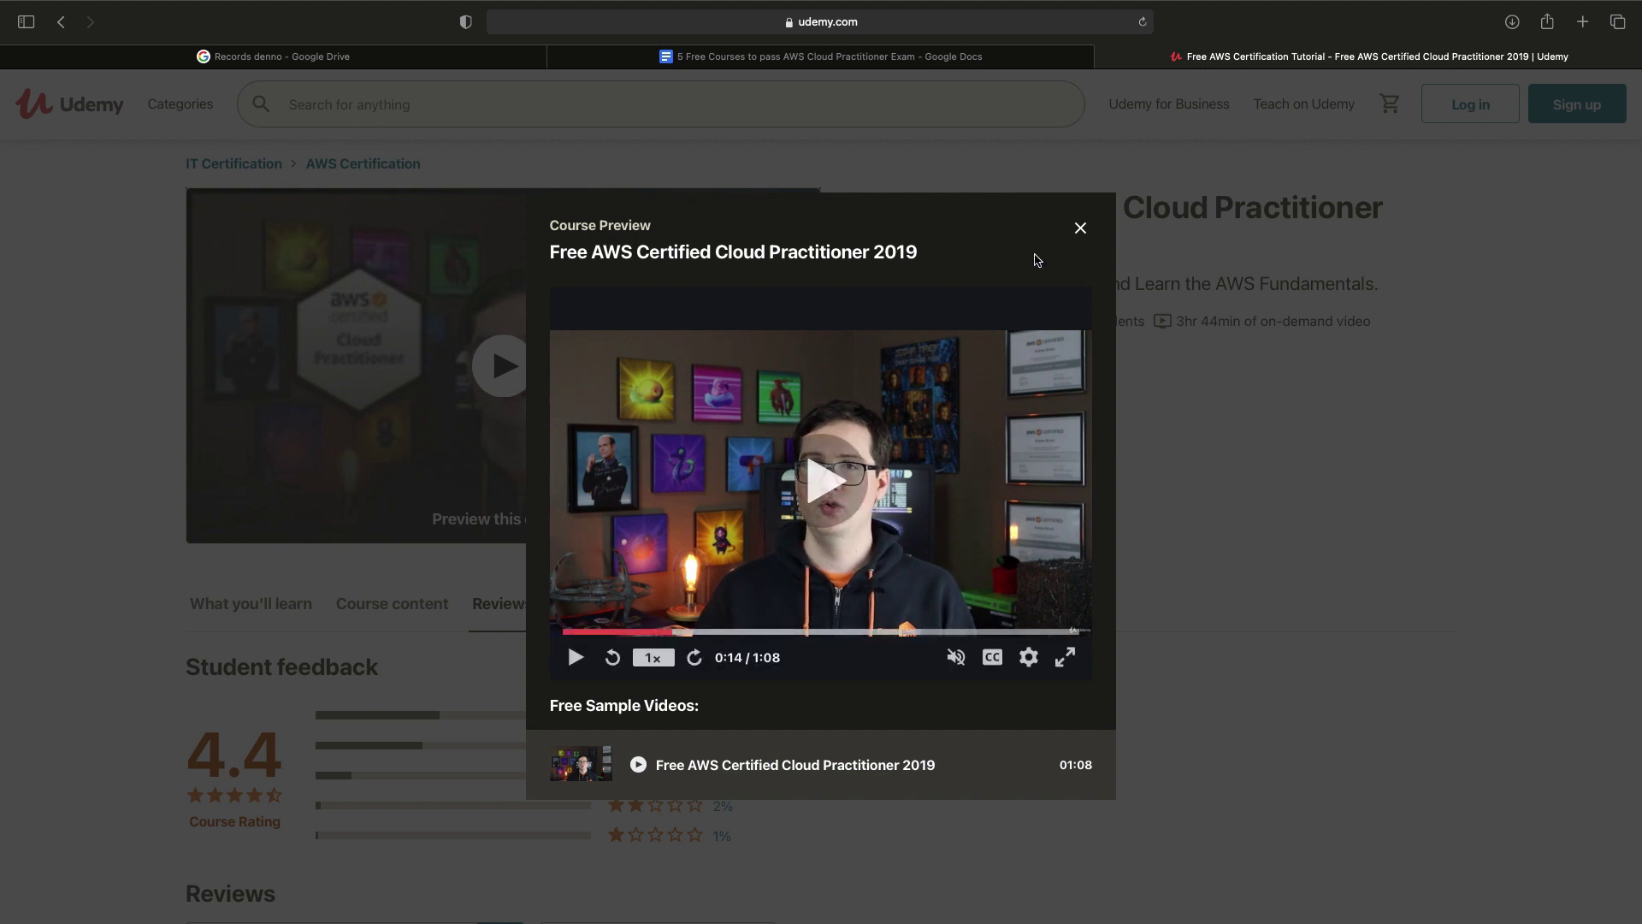
click(1081, 228)
click(629, 598)
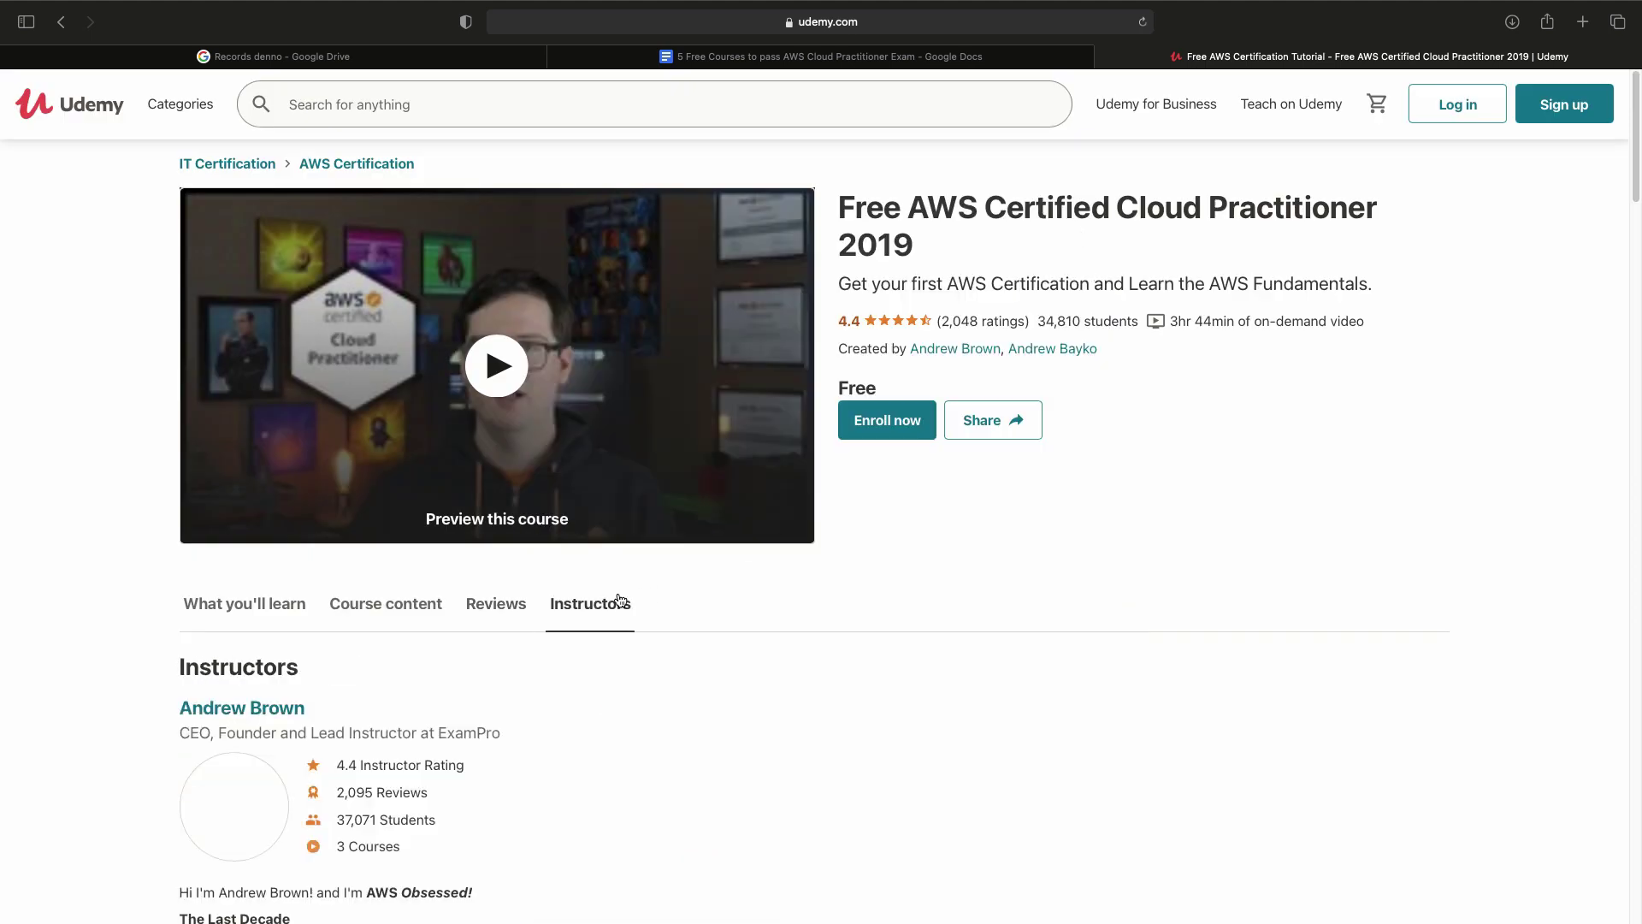
Switch to the AWS career course, highlight its description and ratings, and open its preview.
key(ctrl+Left)
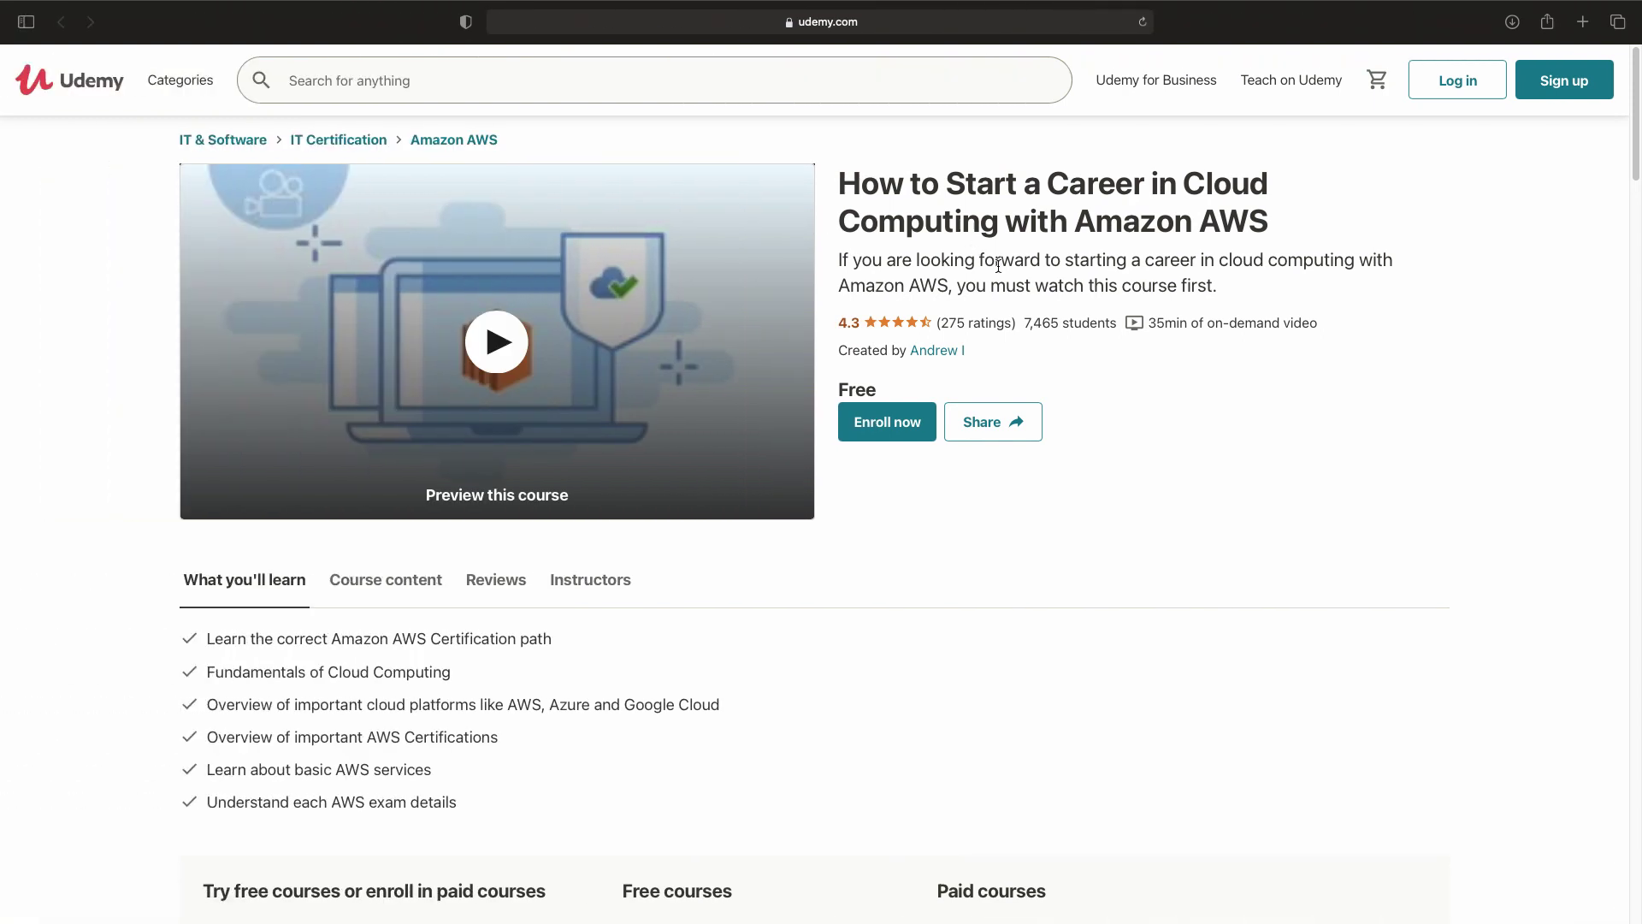
drag(833, 256, 1212, 283)
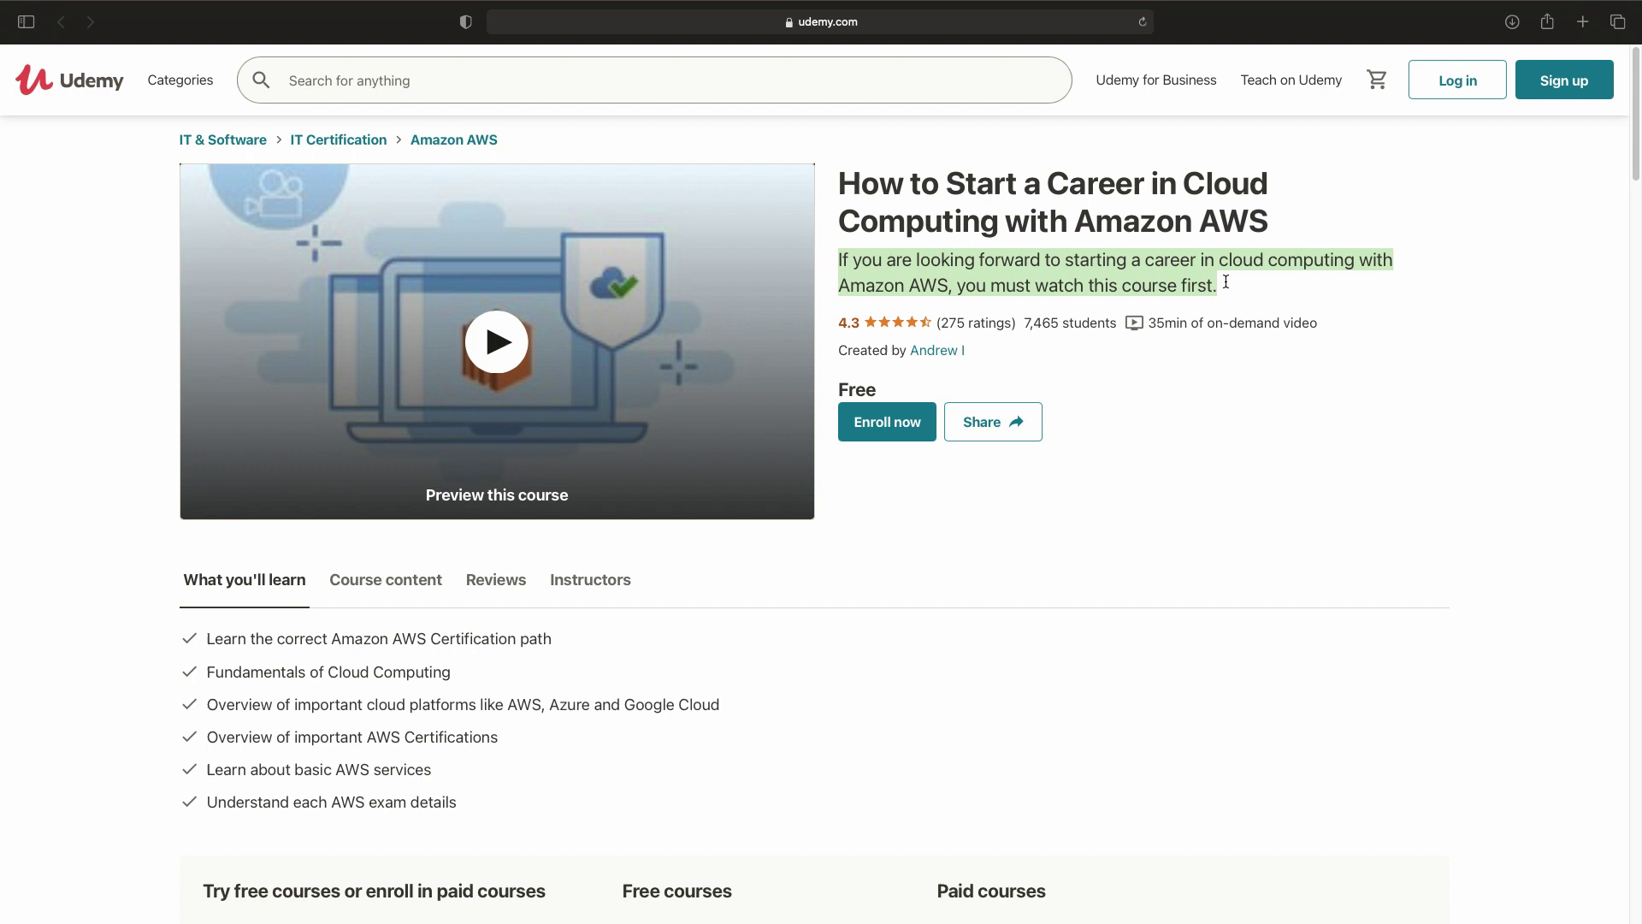
click(1269, 321)
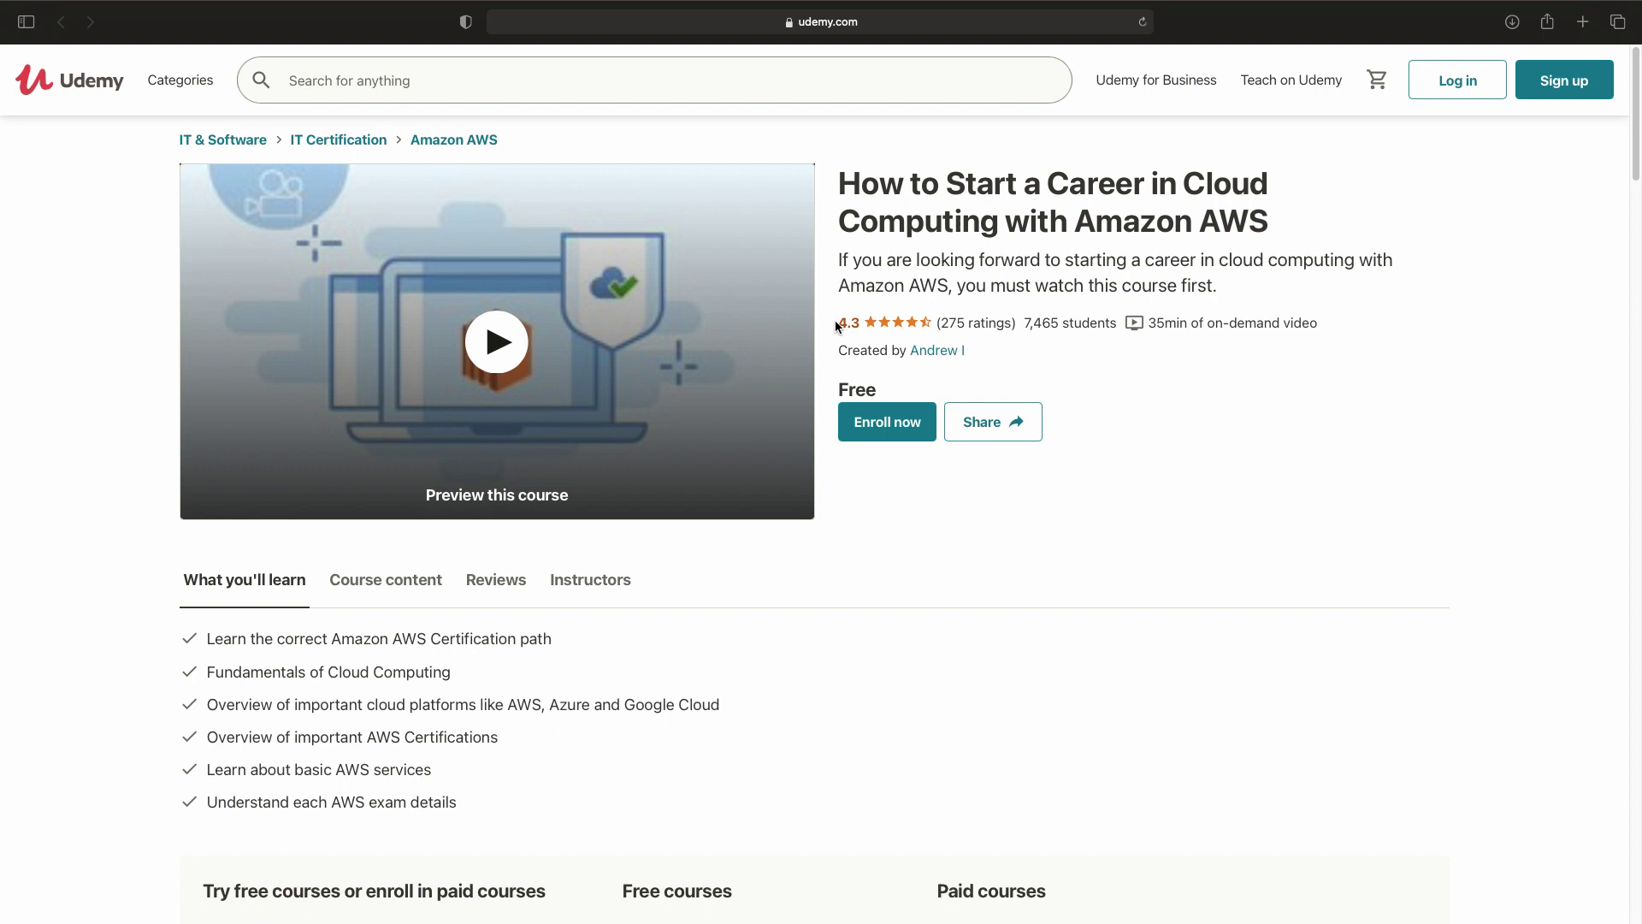
mouse_move(835, 325)
mouse_down()
mouse_move(856, 323)
mouse_move(833, 321)
mouse_up()
scroll(1167, 416, down, 3)
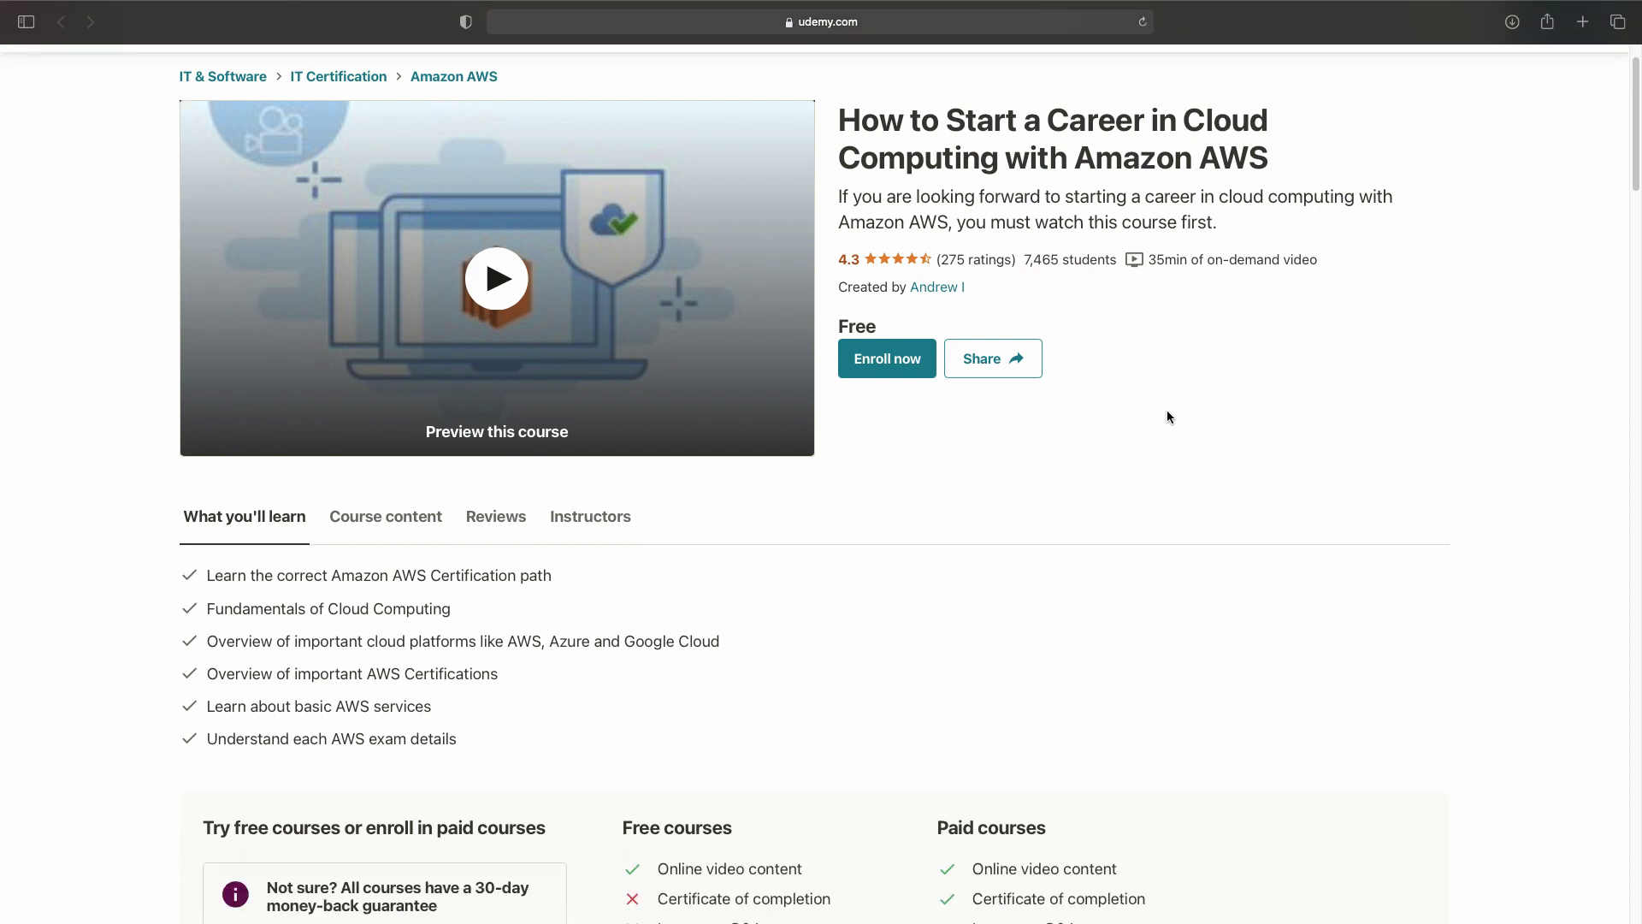
scroll(1167, 416, down, 1)
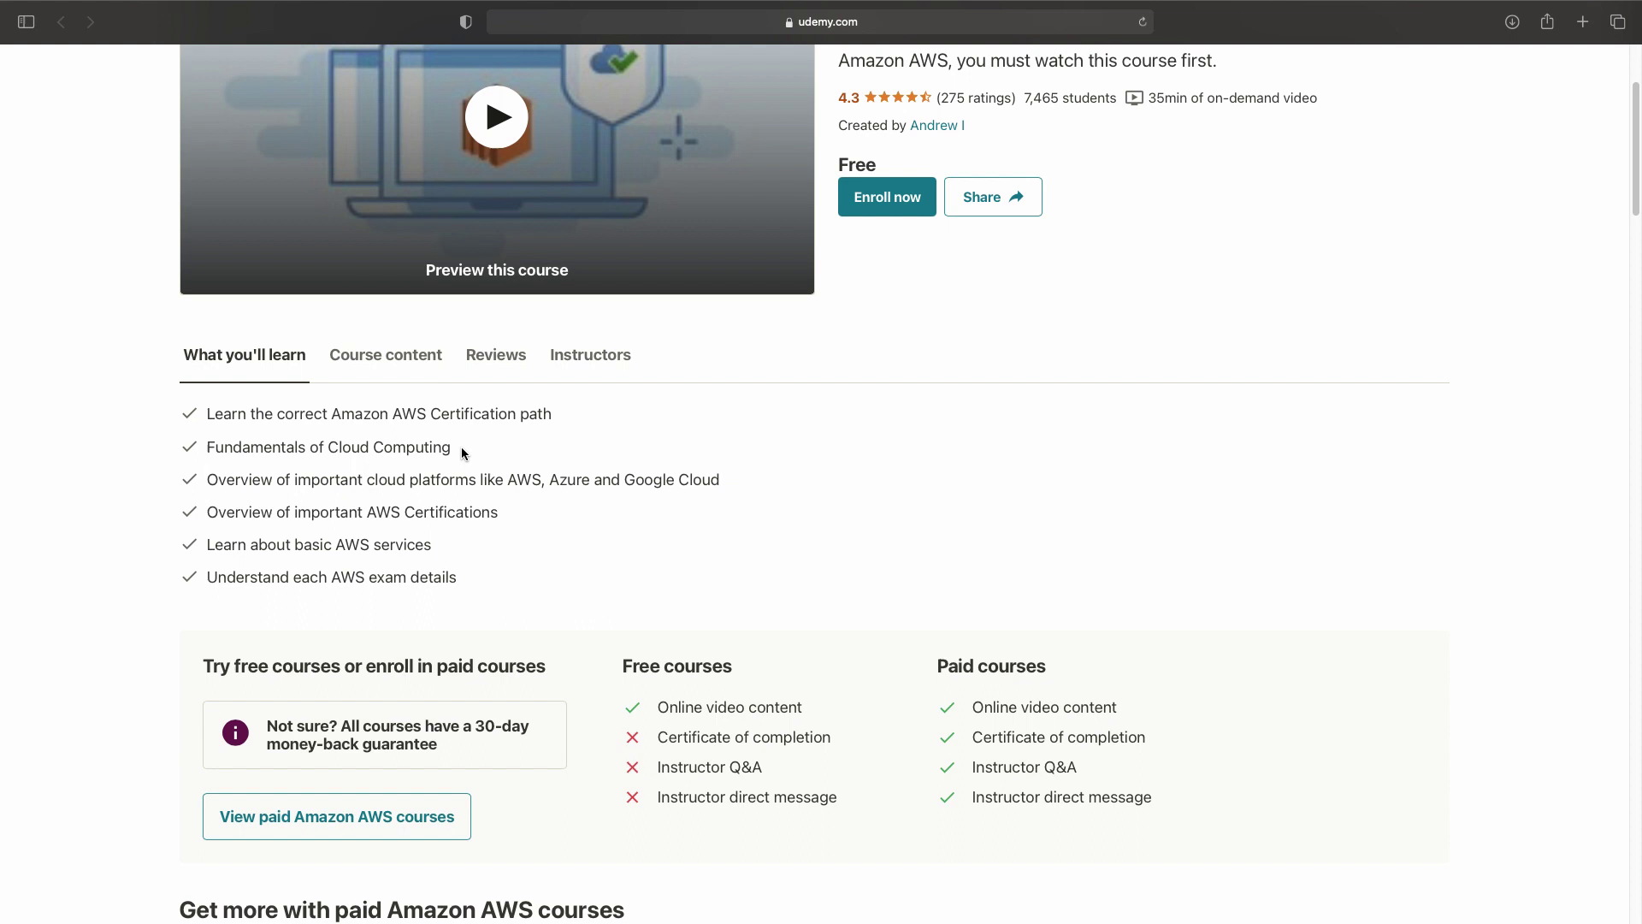
scroll(460, 447, up, 1)
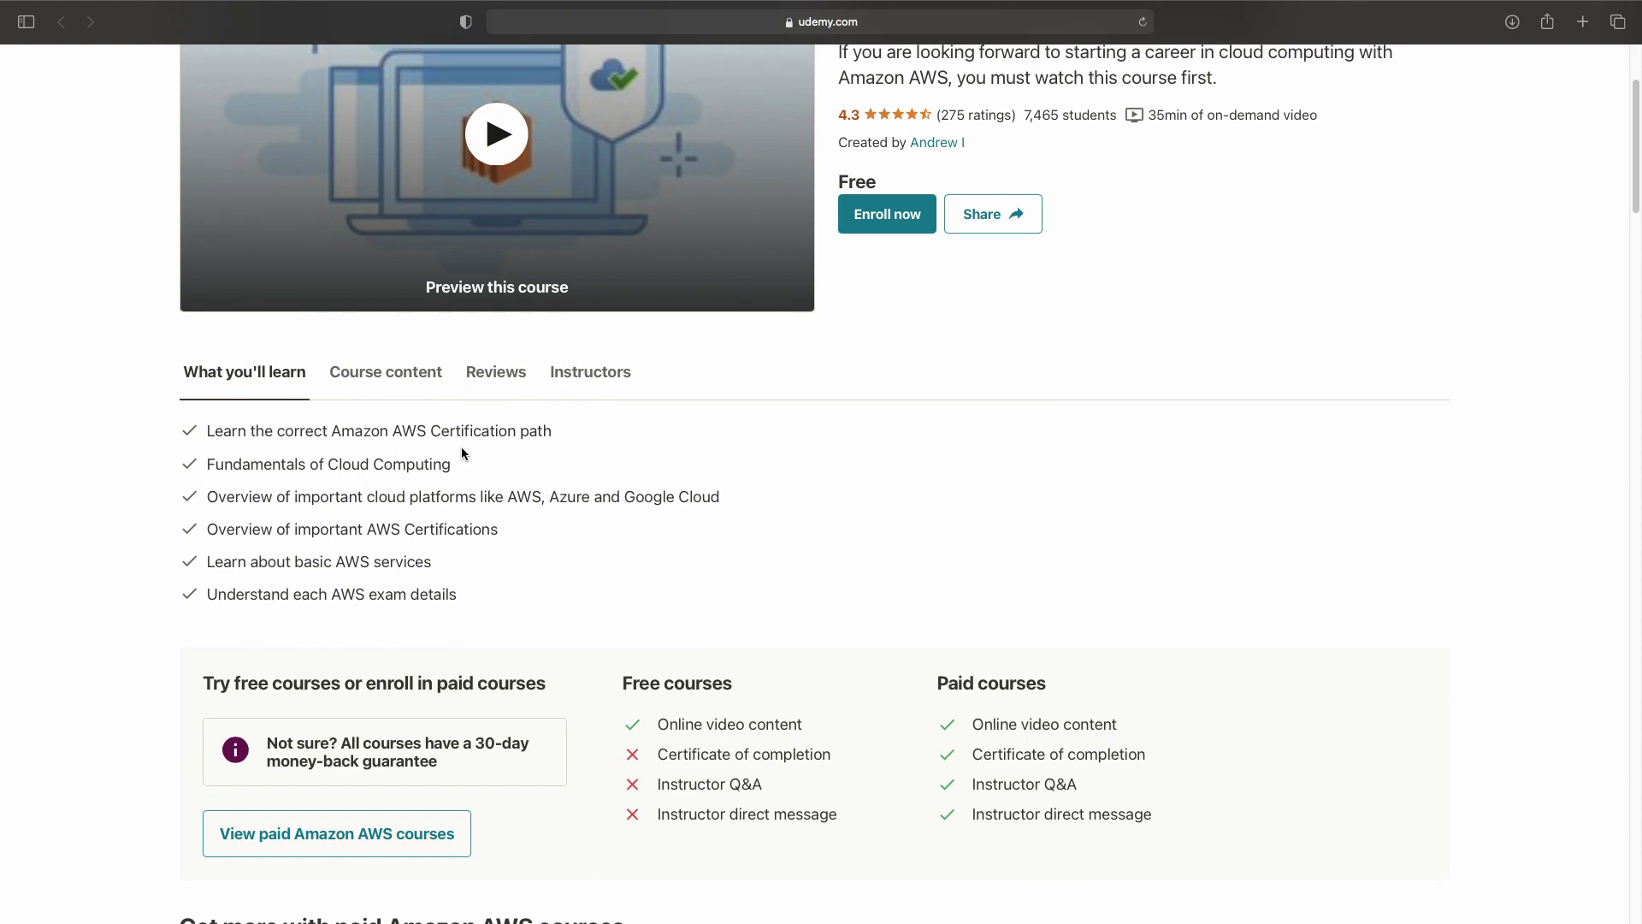
scroll(461, 447, up, 4)
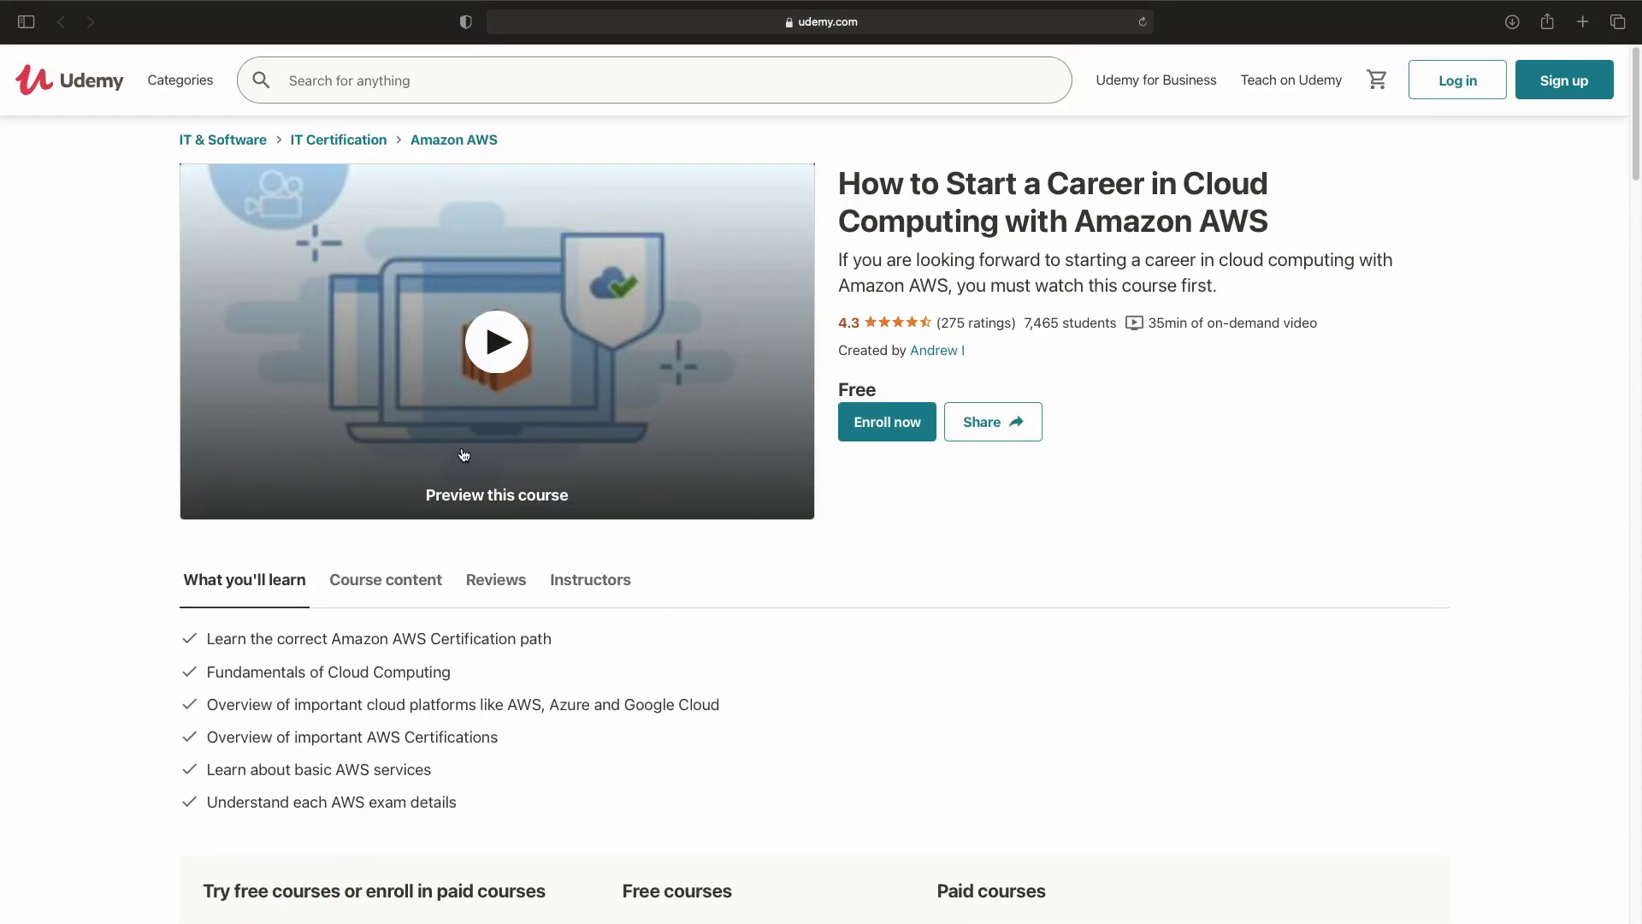
click(501, 356)
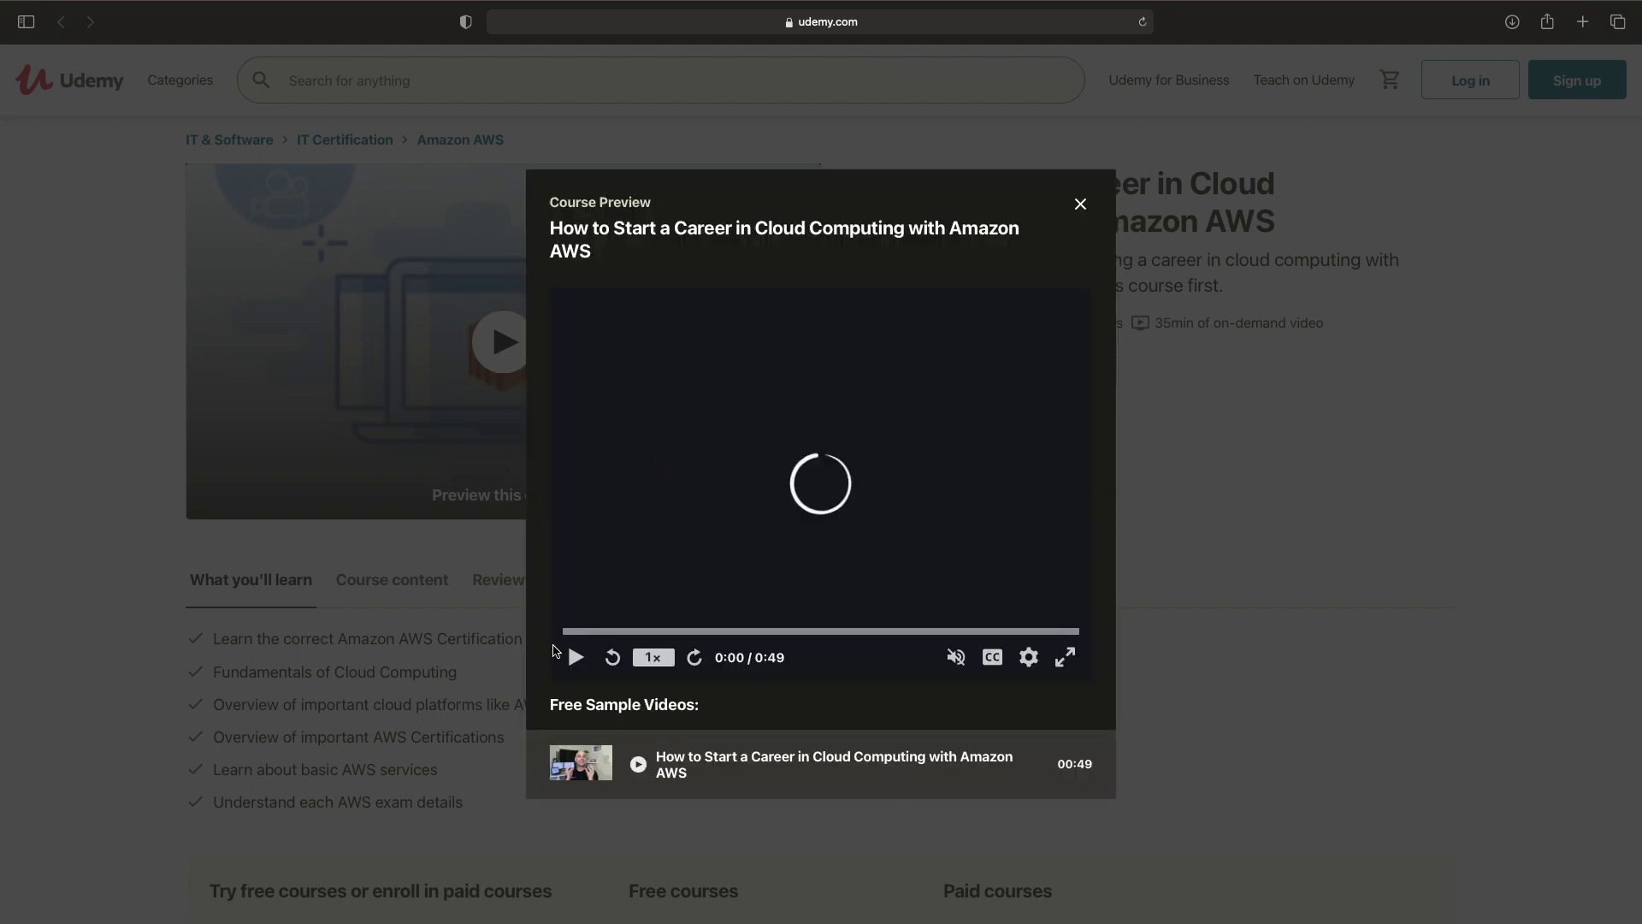
Play the AWS career preview for about ten seconds, pause it at 0:10, then close it.
click(573, 658)
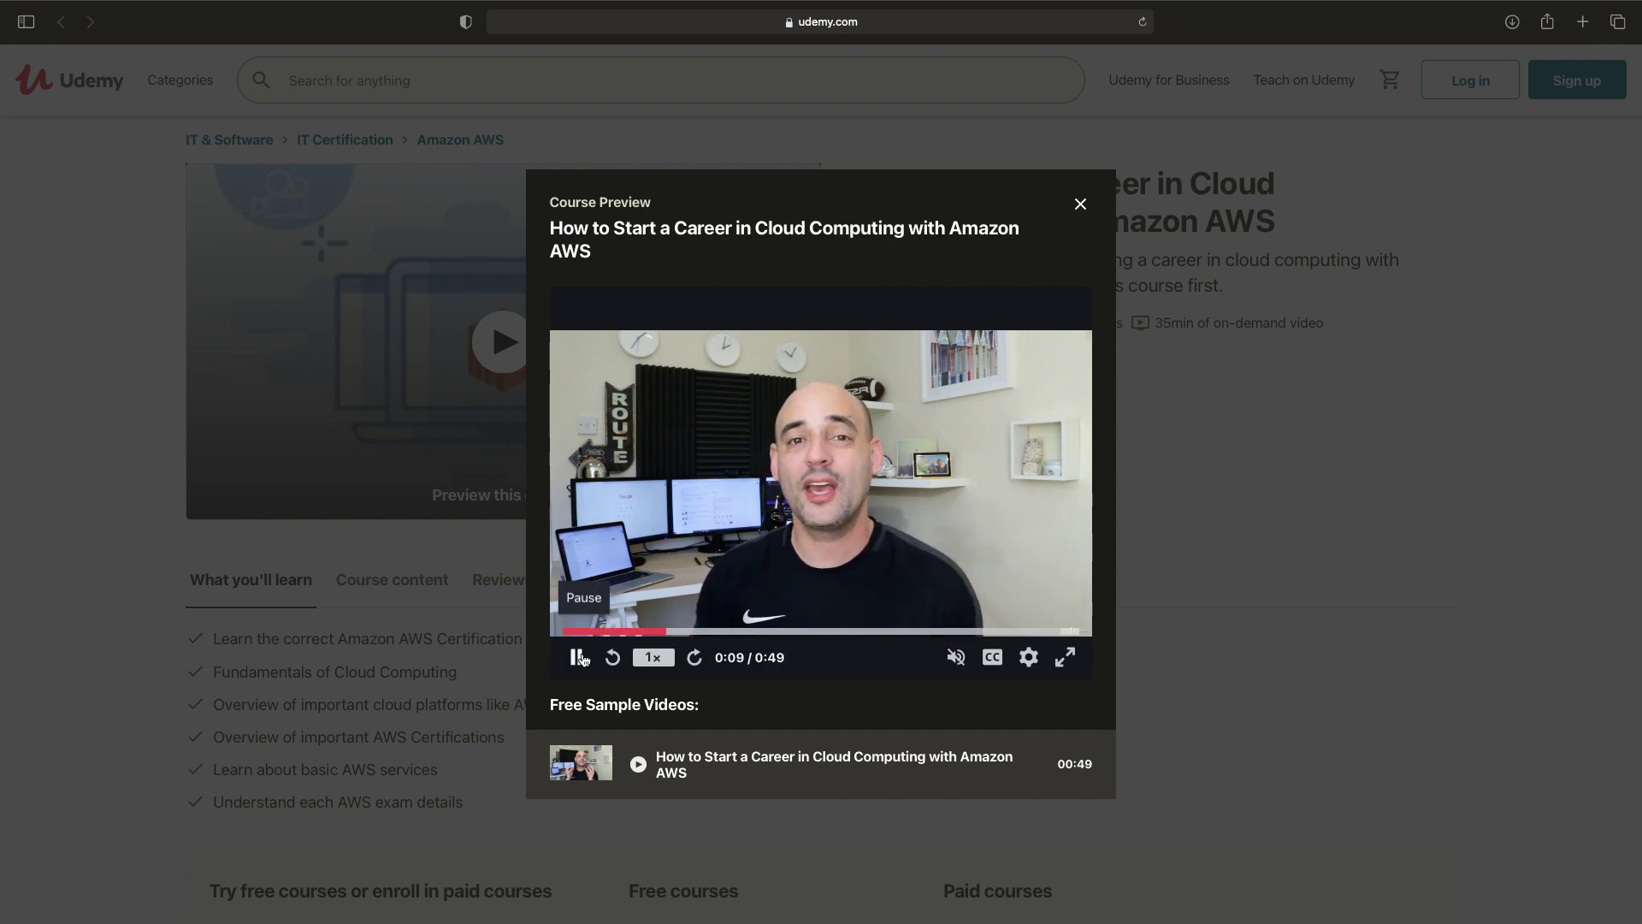
click(580, 657)
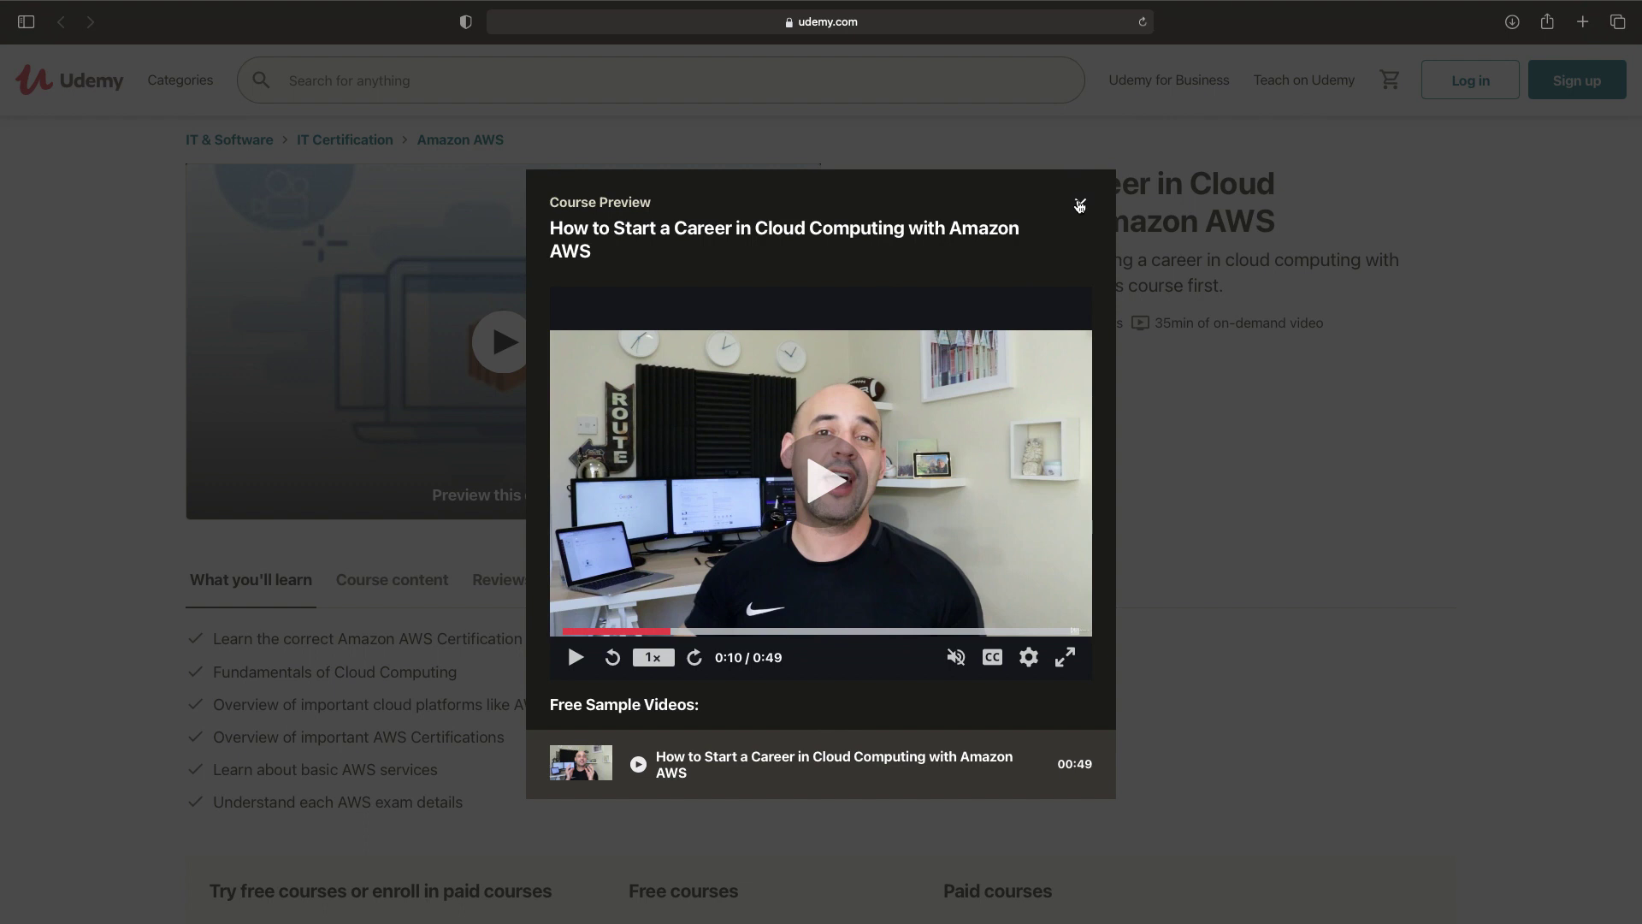
click(1079, 203)
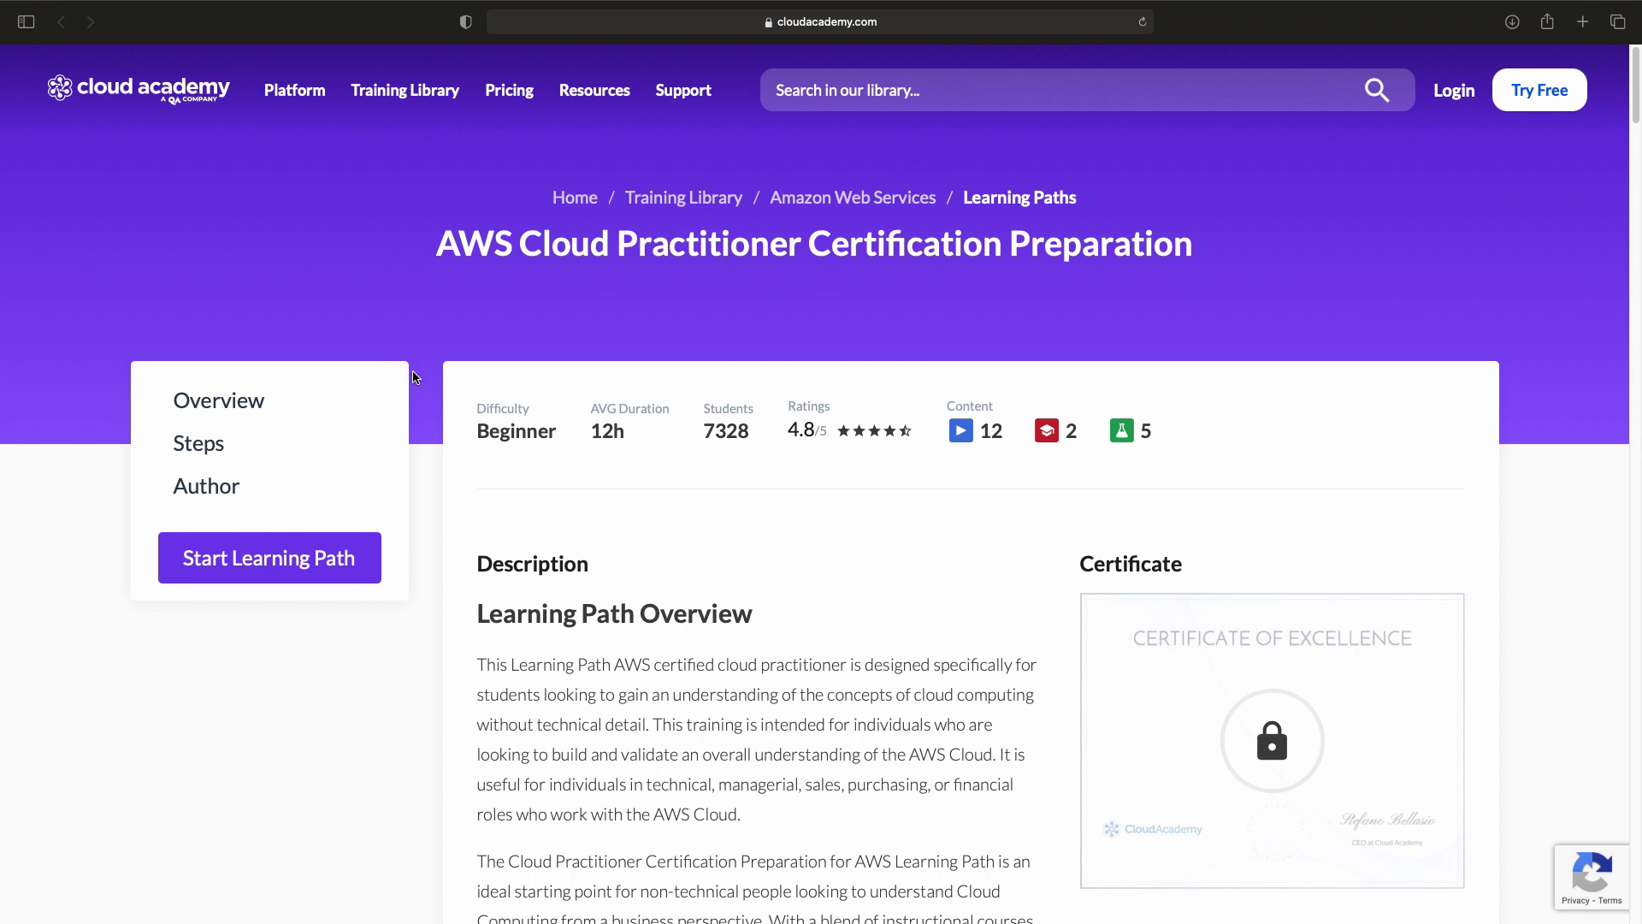
Highlight the Cloud Academy Cloud Practitioner learning path title, then clear the highlight.
drag(436, 247, 689, 266)
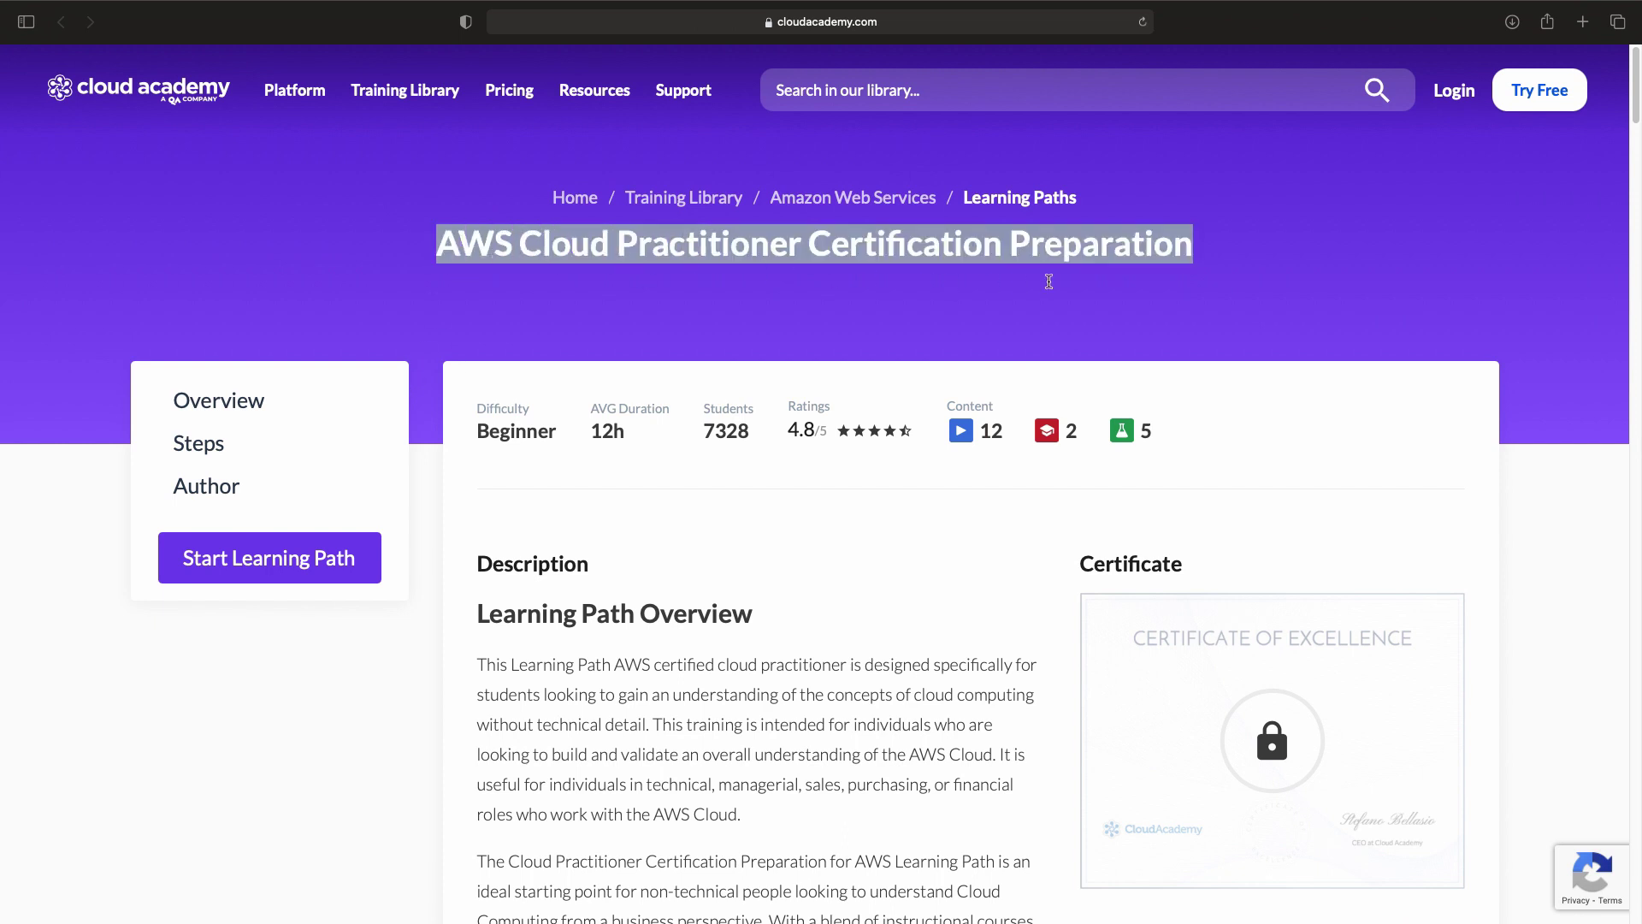
click(729, 491)
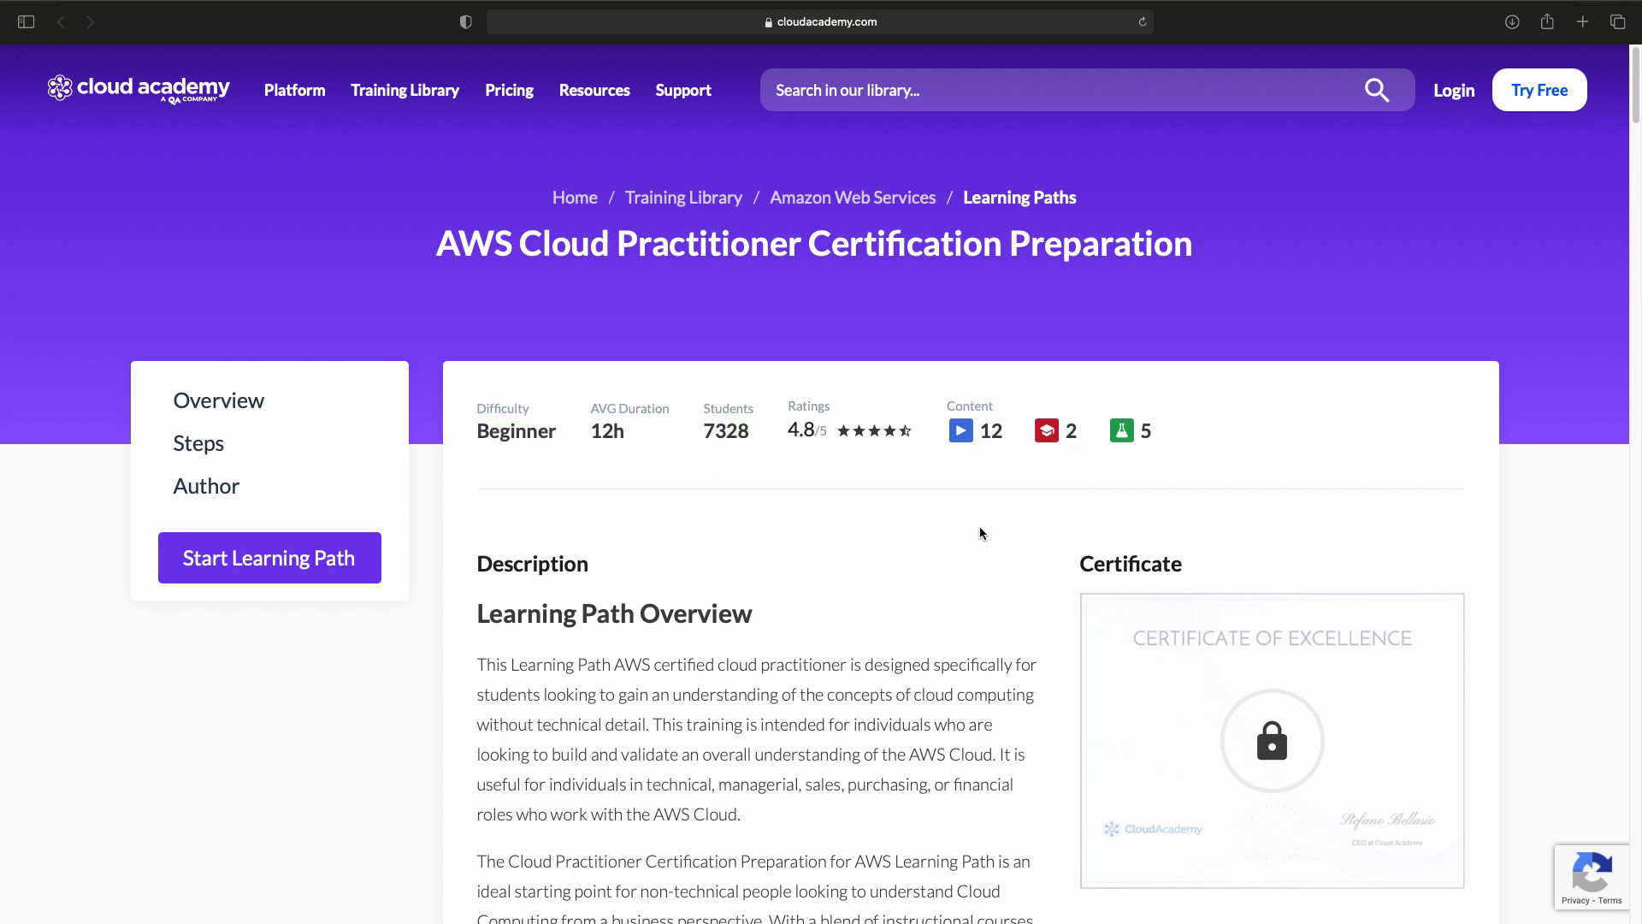
scroll(1001, 533, down, 1)
scroll(1021, 539, down, 2)
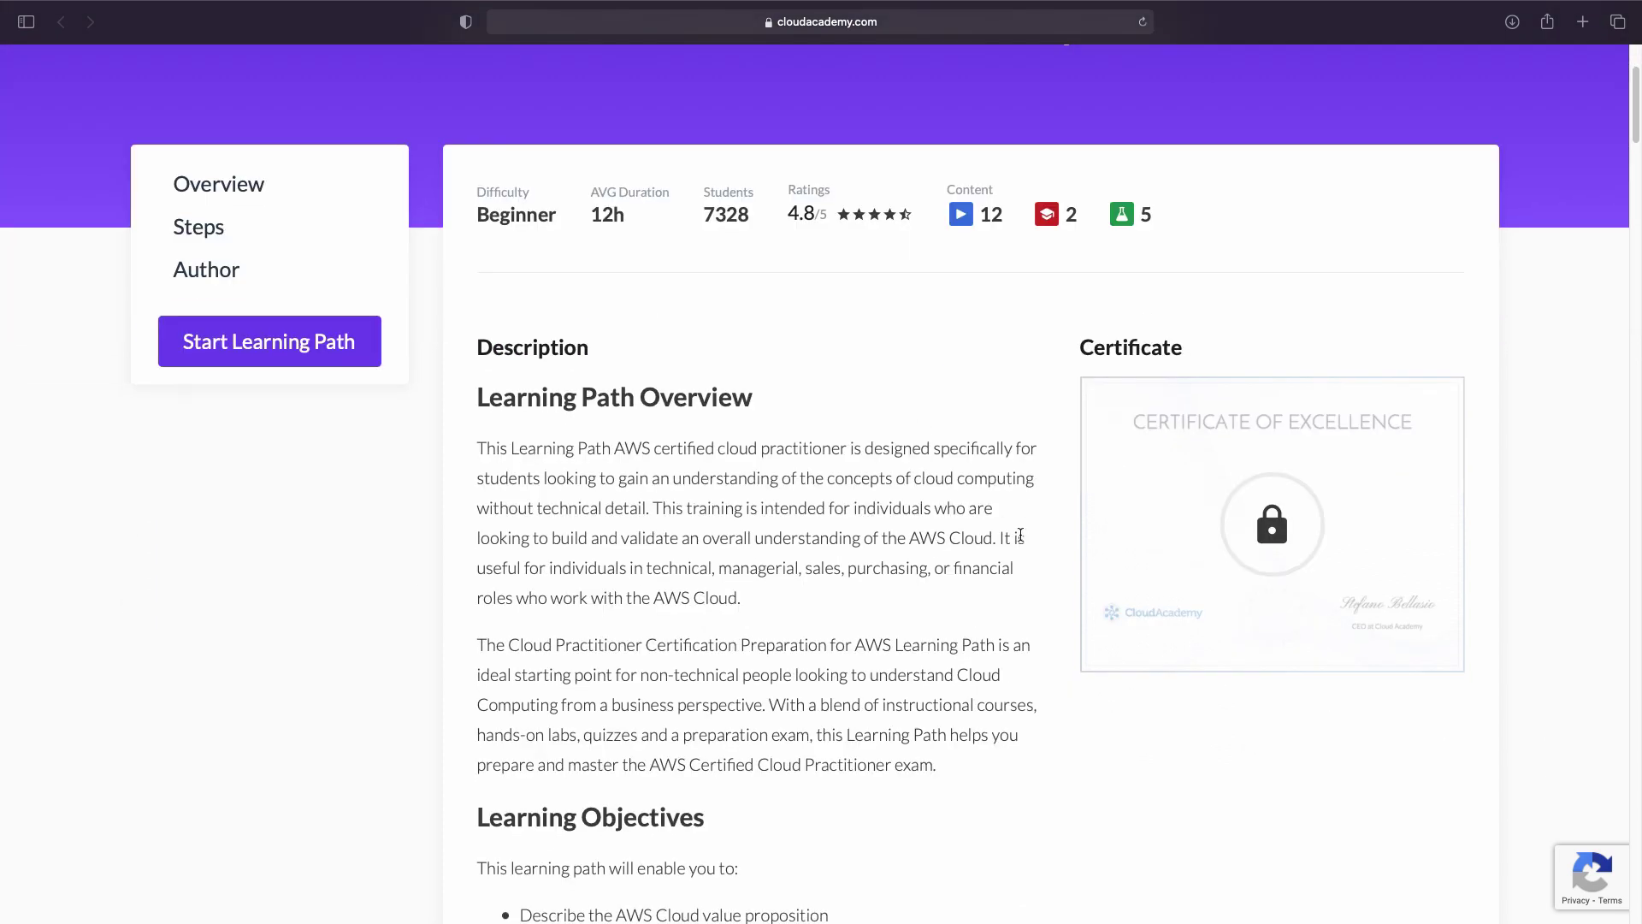
scroll(1019, 536, down, 3)
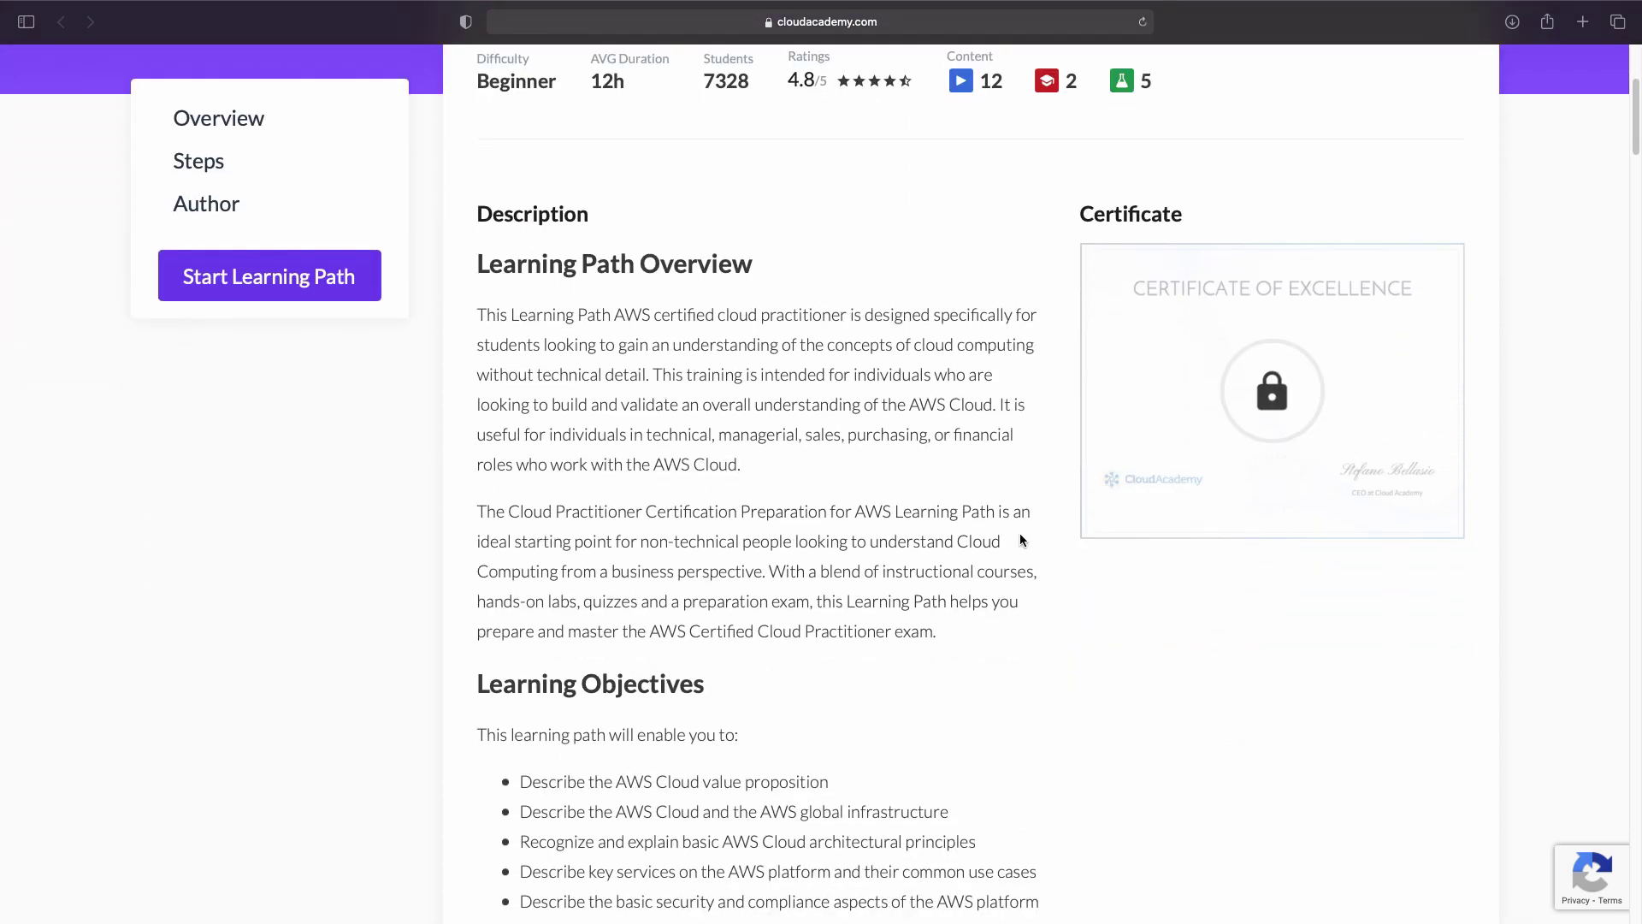
scroll(1020, 539, down, 1)
scroll(1019, 540, down, 2)
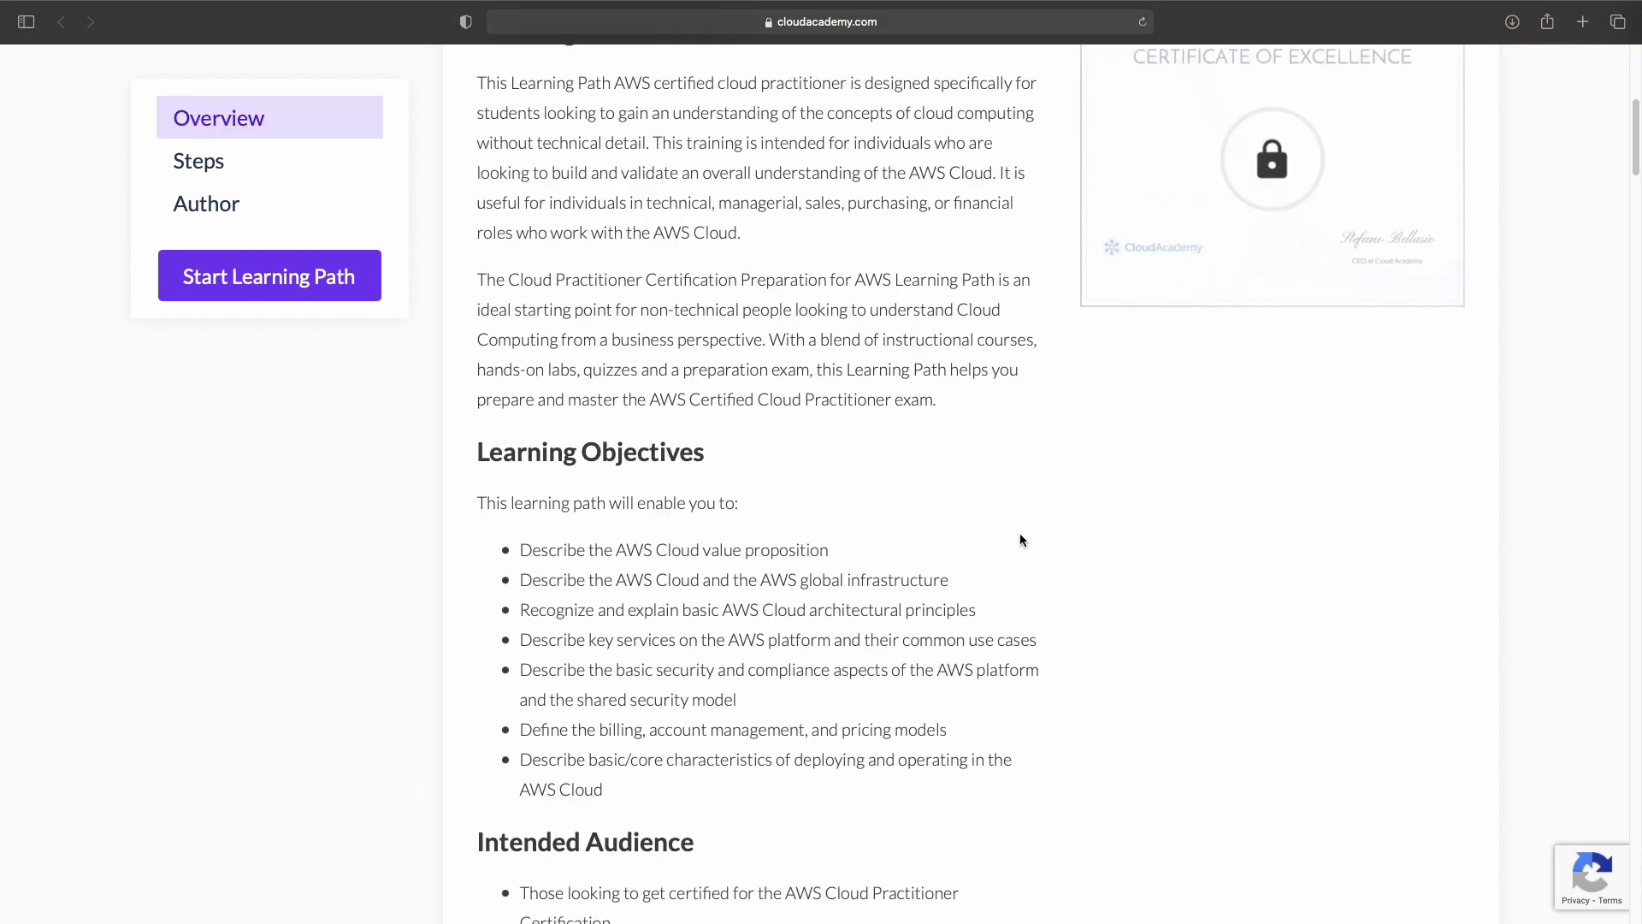
scroll(1019, 539, down, 1)
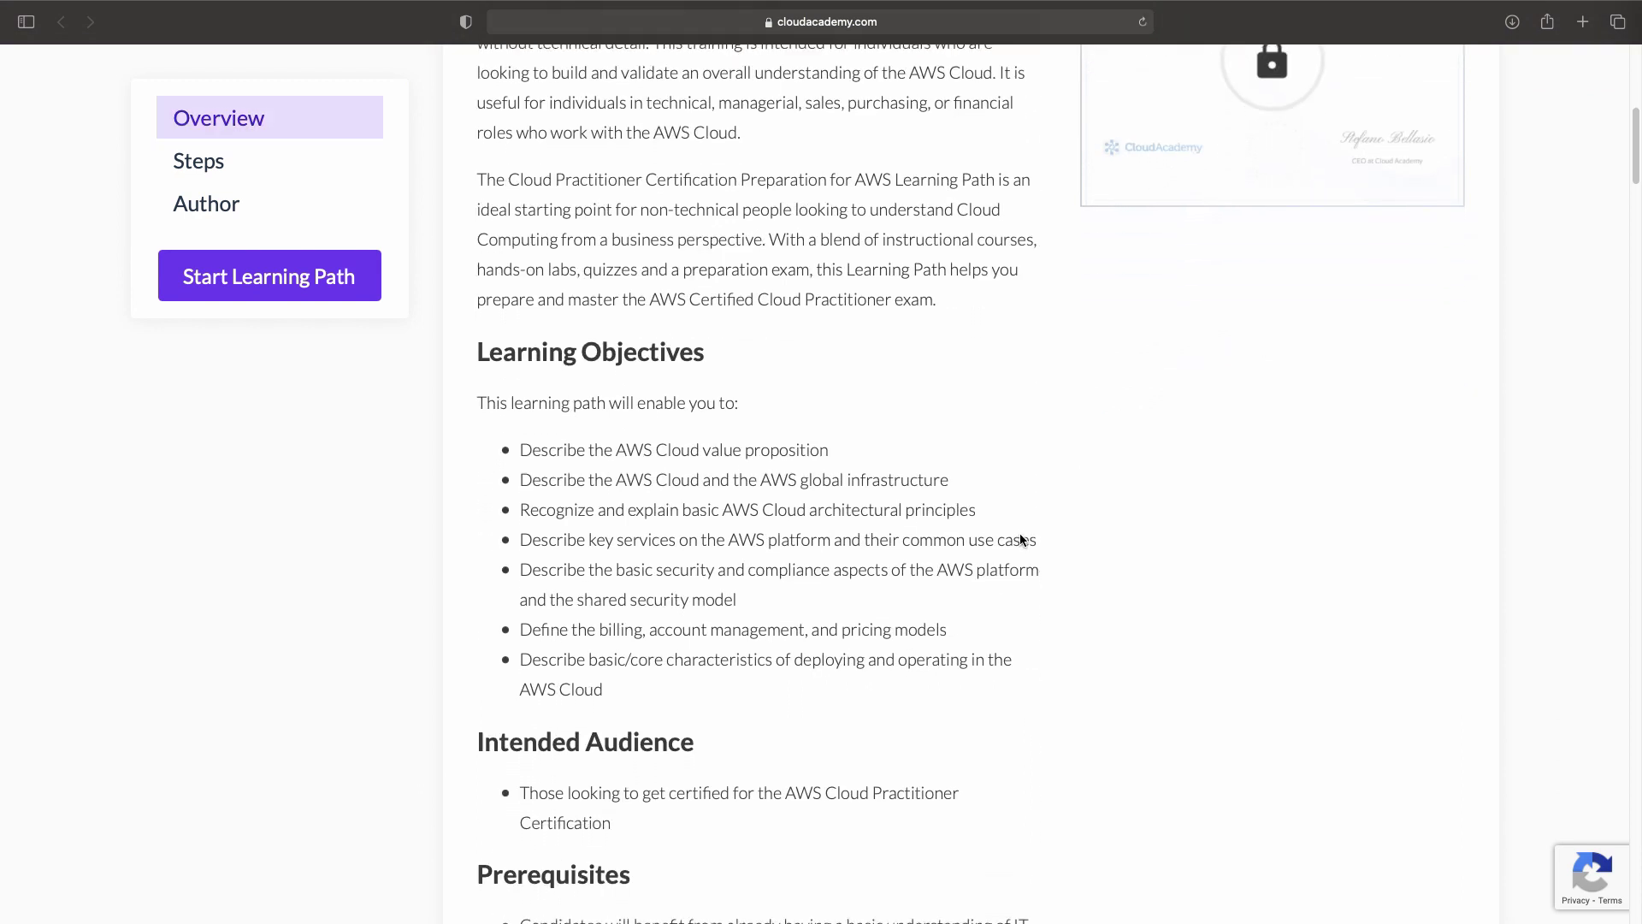
scroll(1019, 538, down, 2)
scroll(1020, 533, down, 2)
scroll(1019, 535, down, 2)
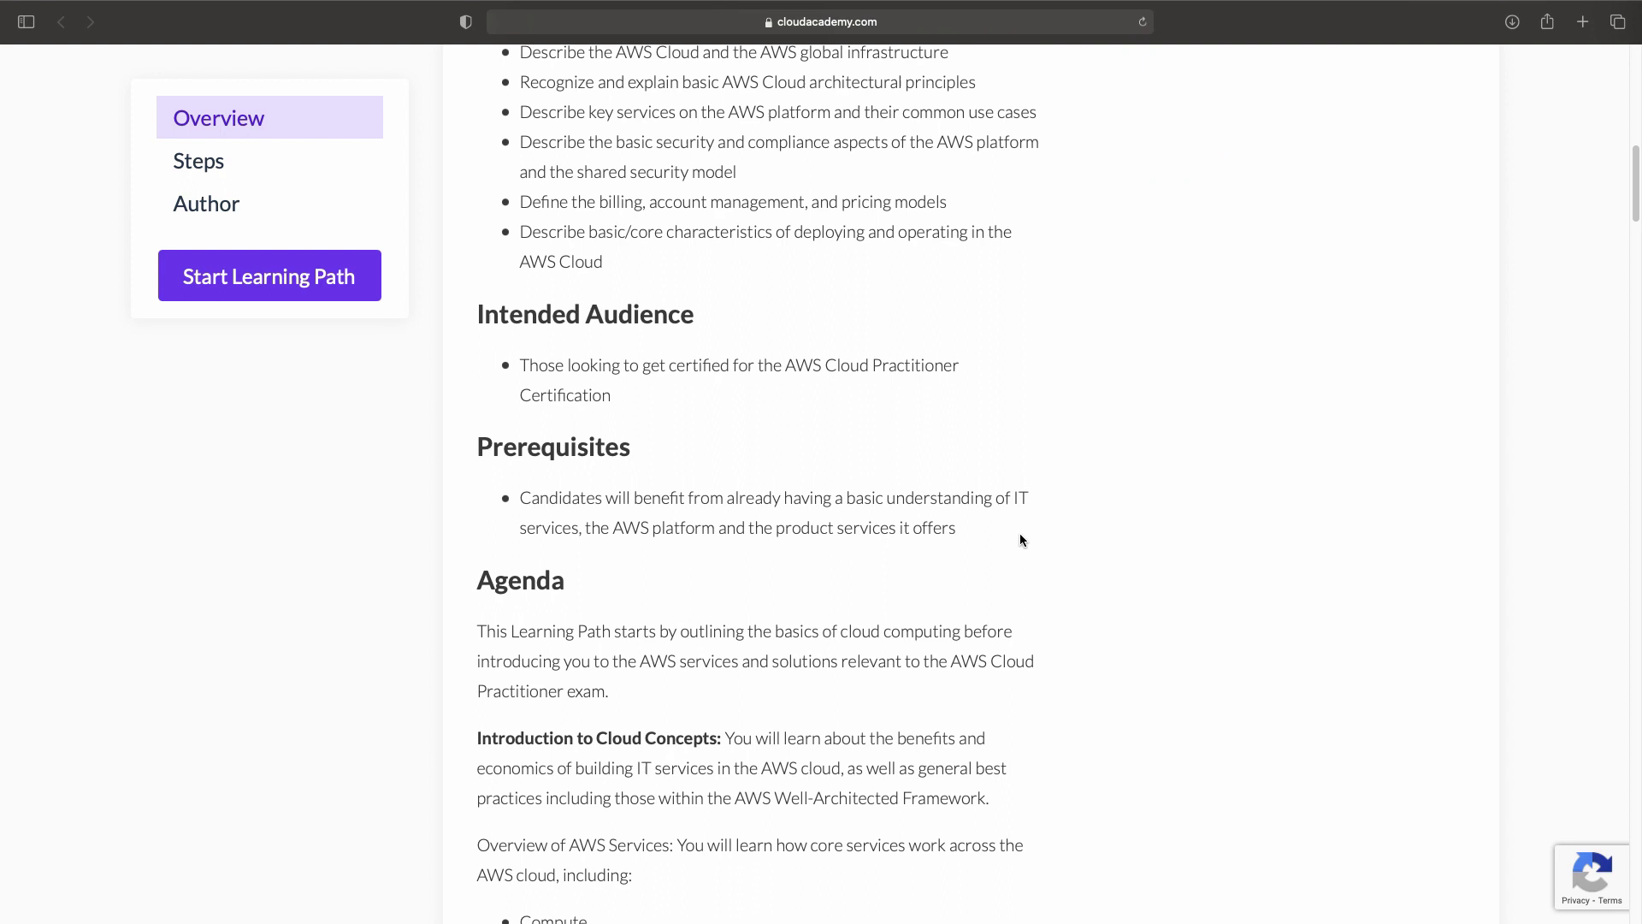
scroll(1020, 539, down, 1)
scroll(1020, 538, down, 2)
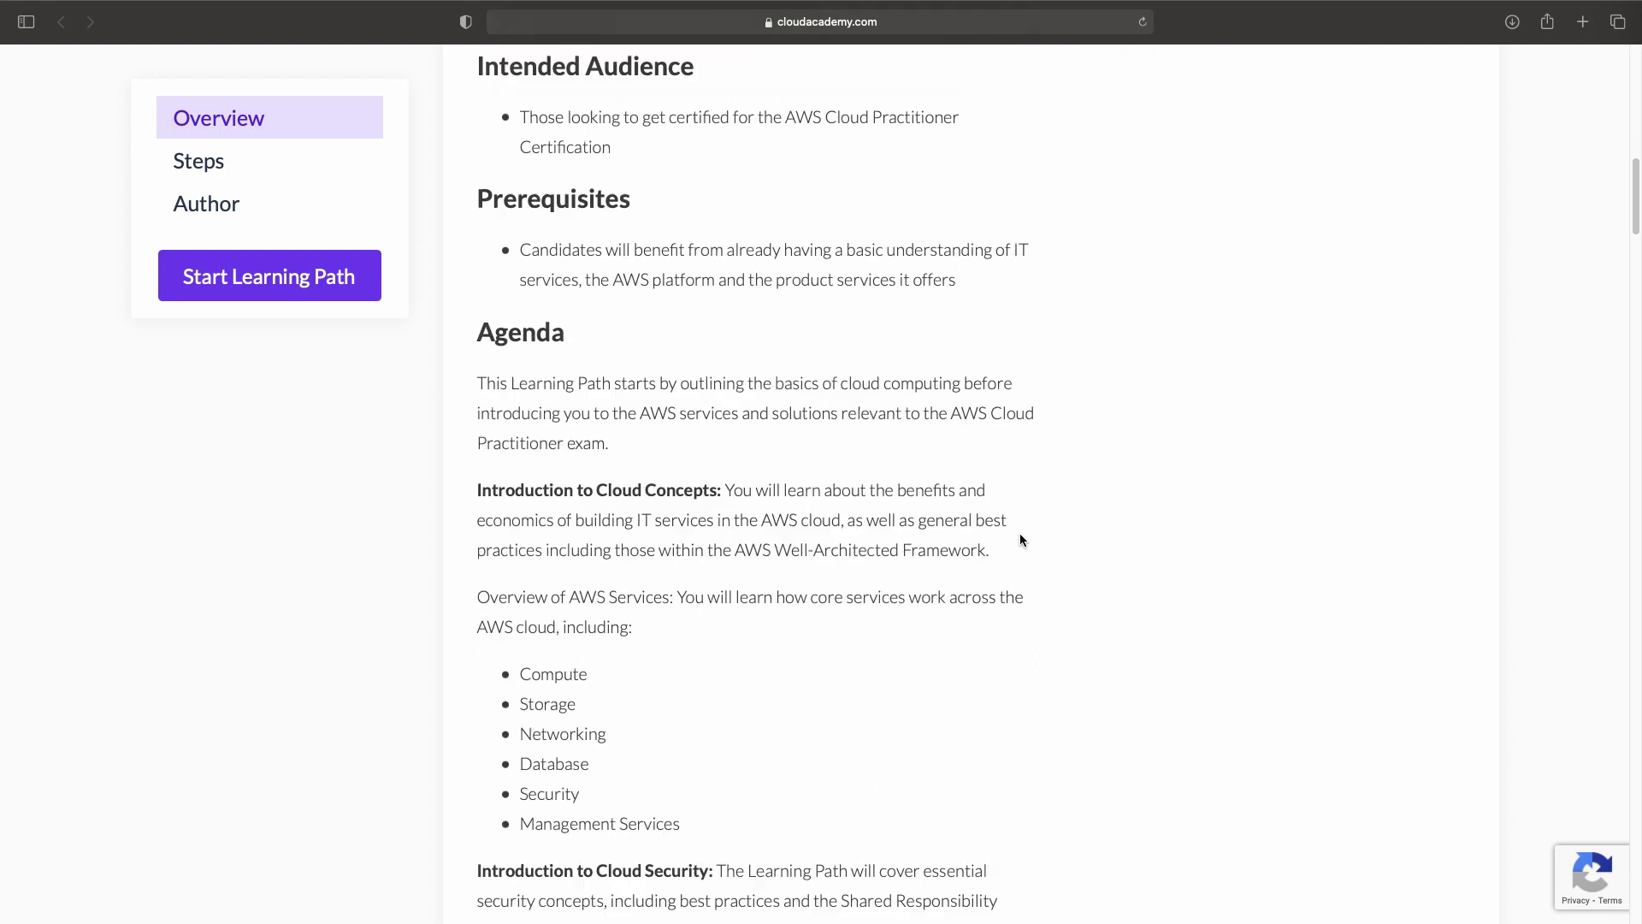
scroll(1020, 540, down, 5)
scroll(1021, 539, down, 2)
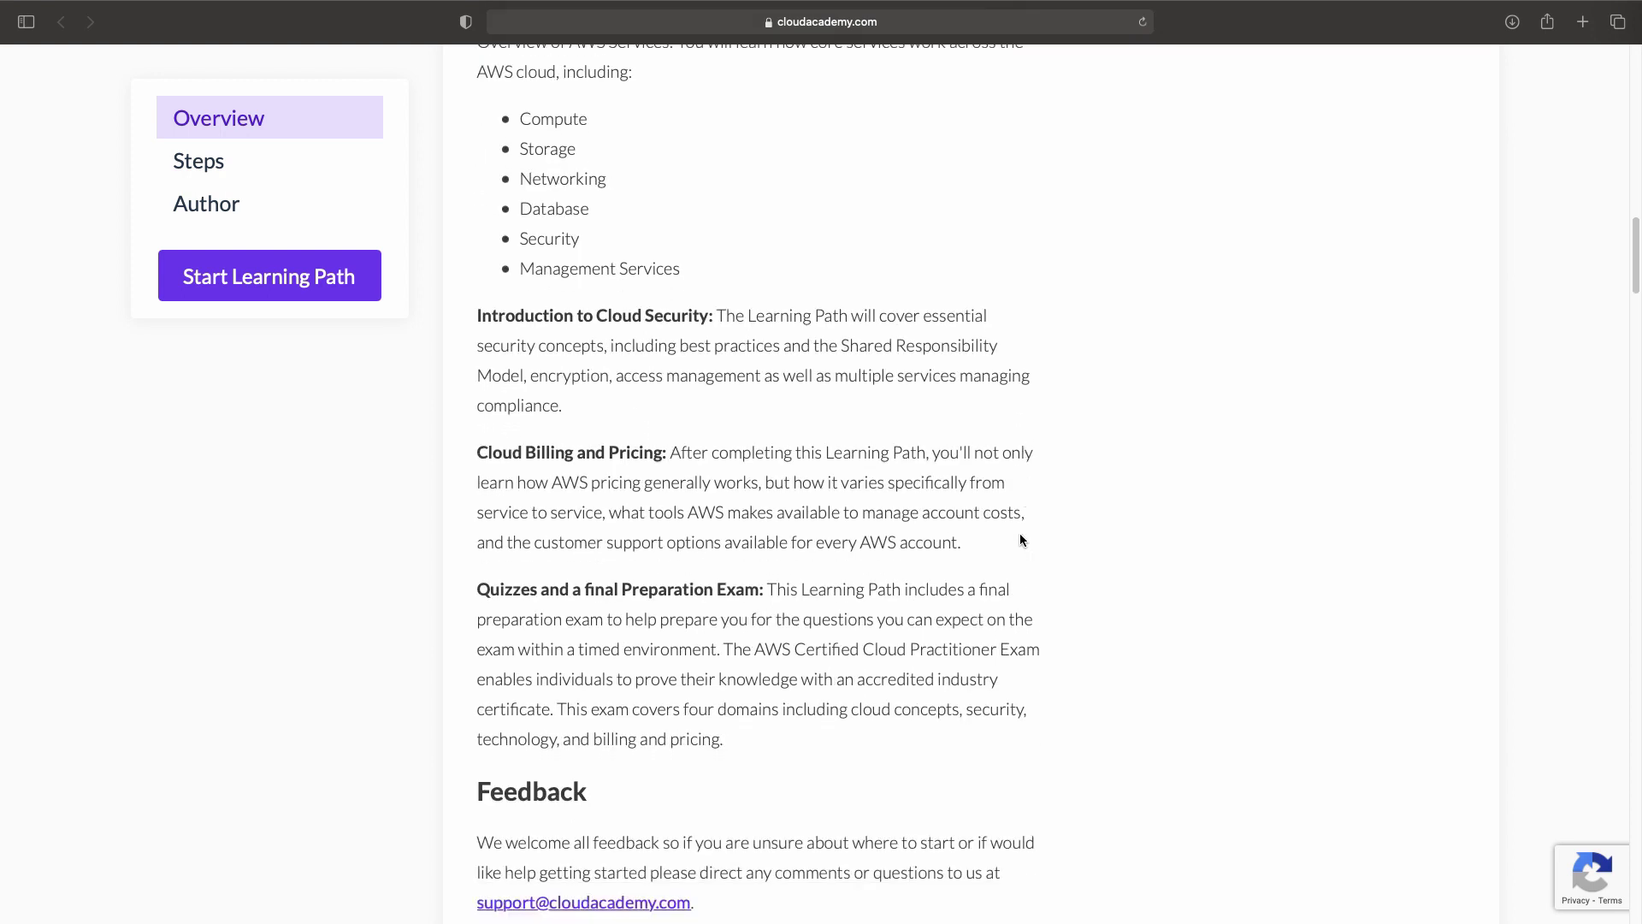
scroll(1020, 539, down, 2)
scroll(1020, 538, down, 4)
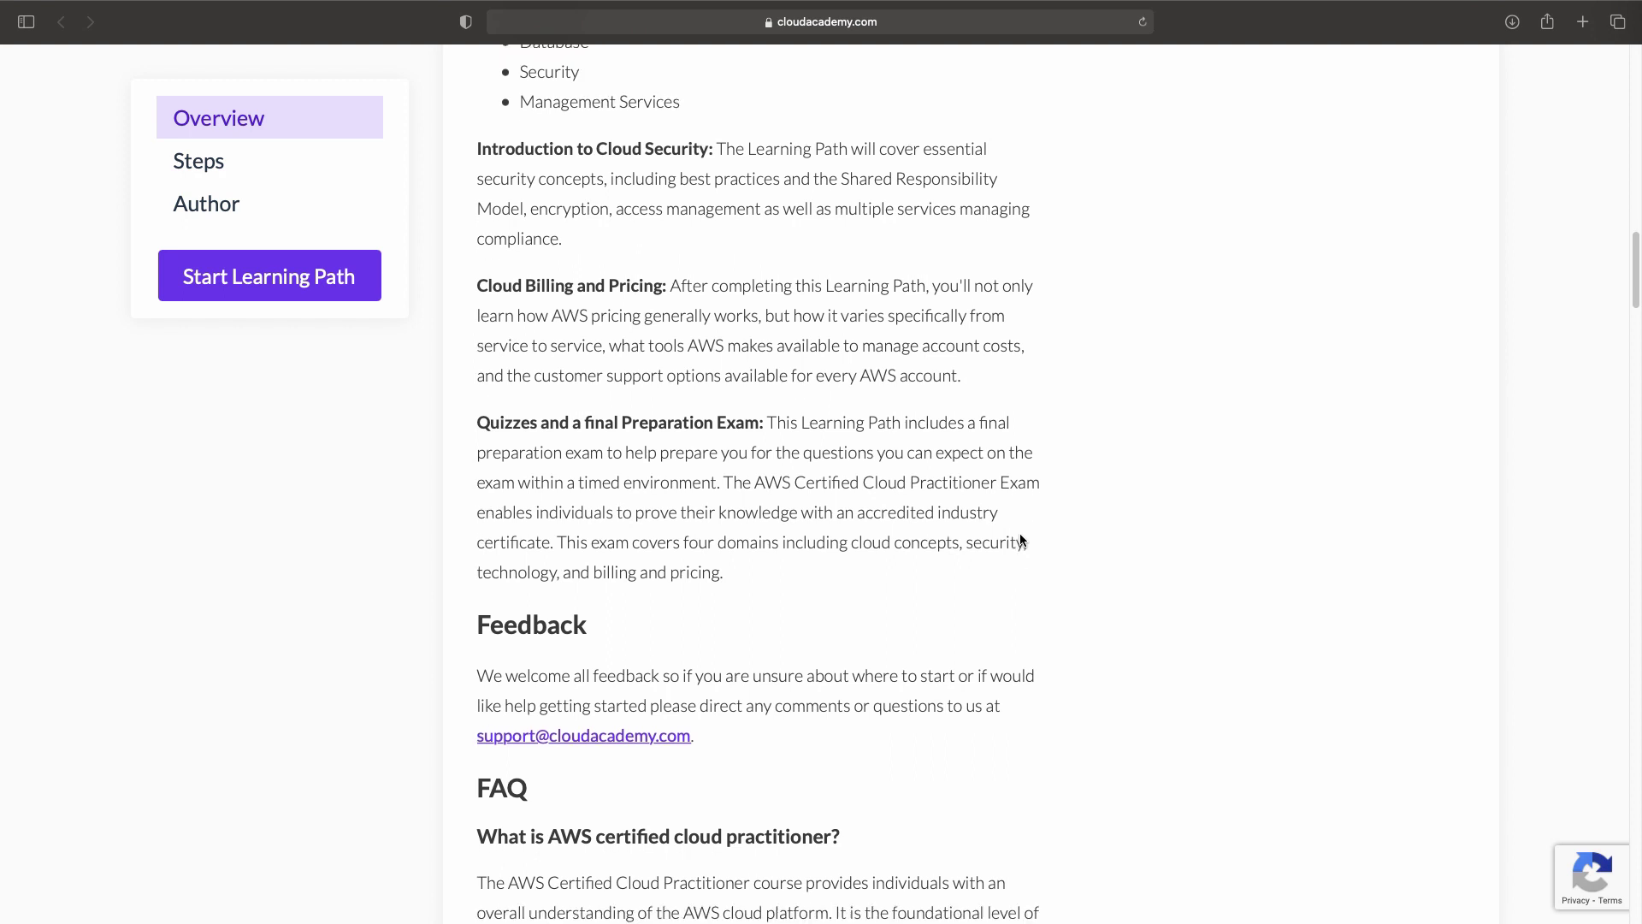
scroll(1021, 538, down, 2)
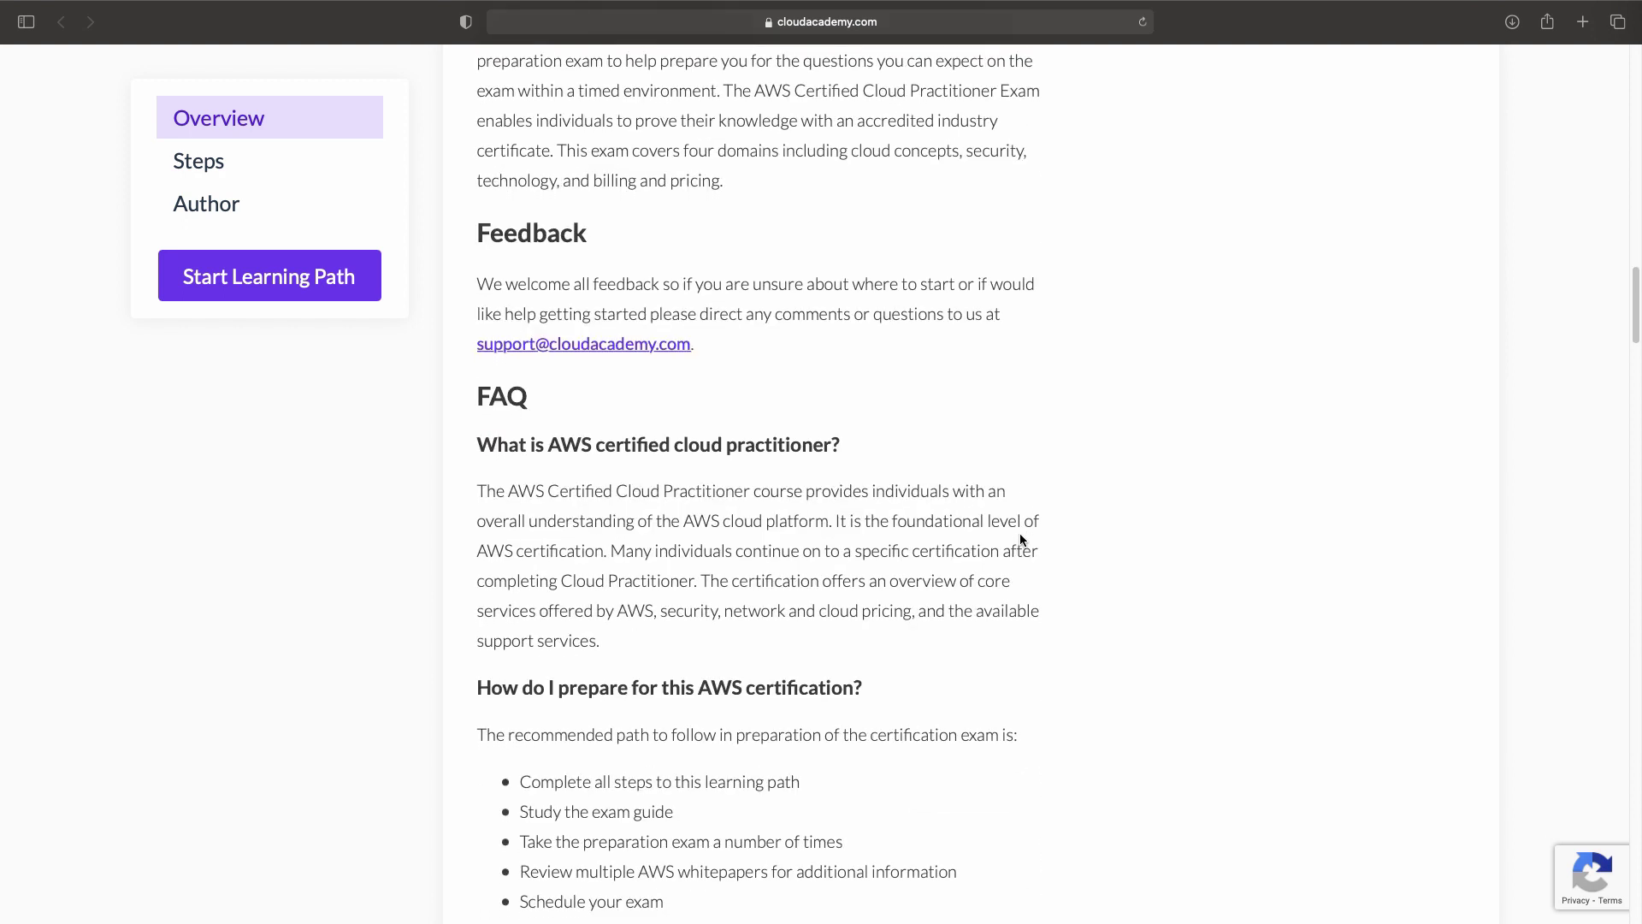
scroll(1020, 538, down, 1)
scroll(1020, 540, down, 2)
scroll(1020, 540, down, 3)
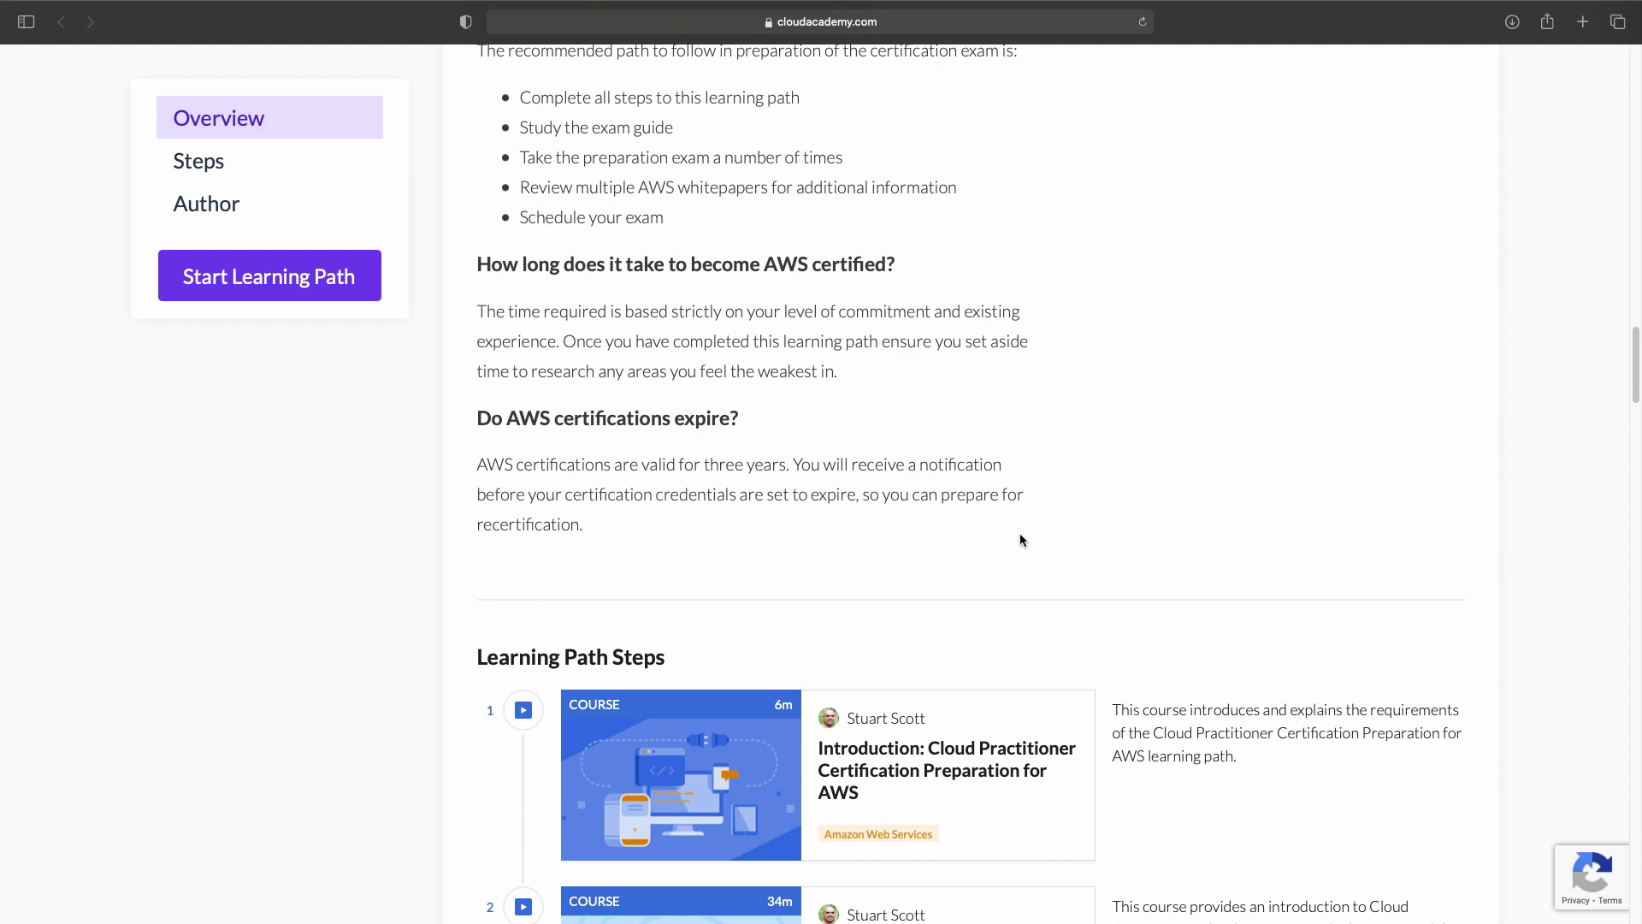
scroll(1020, 540, down, 1)
scroll(1020, 539, down, 4)
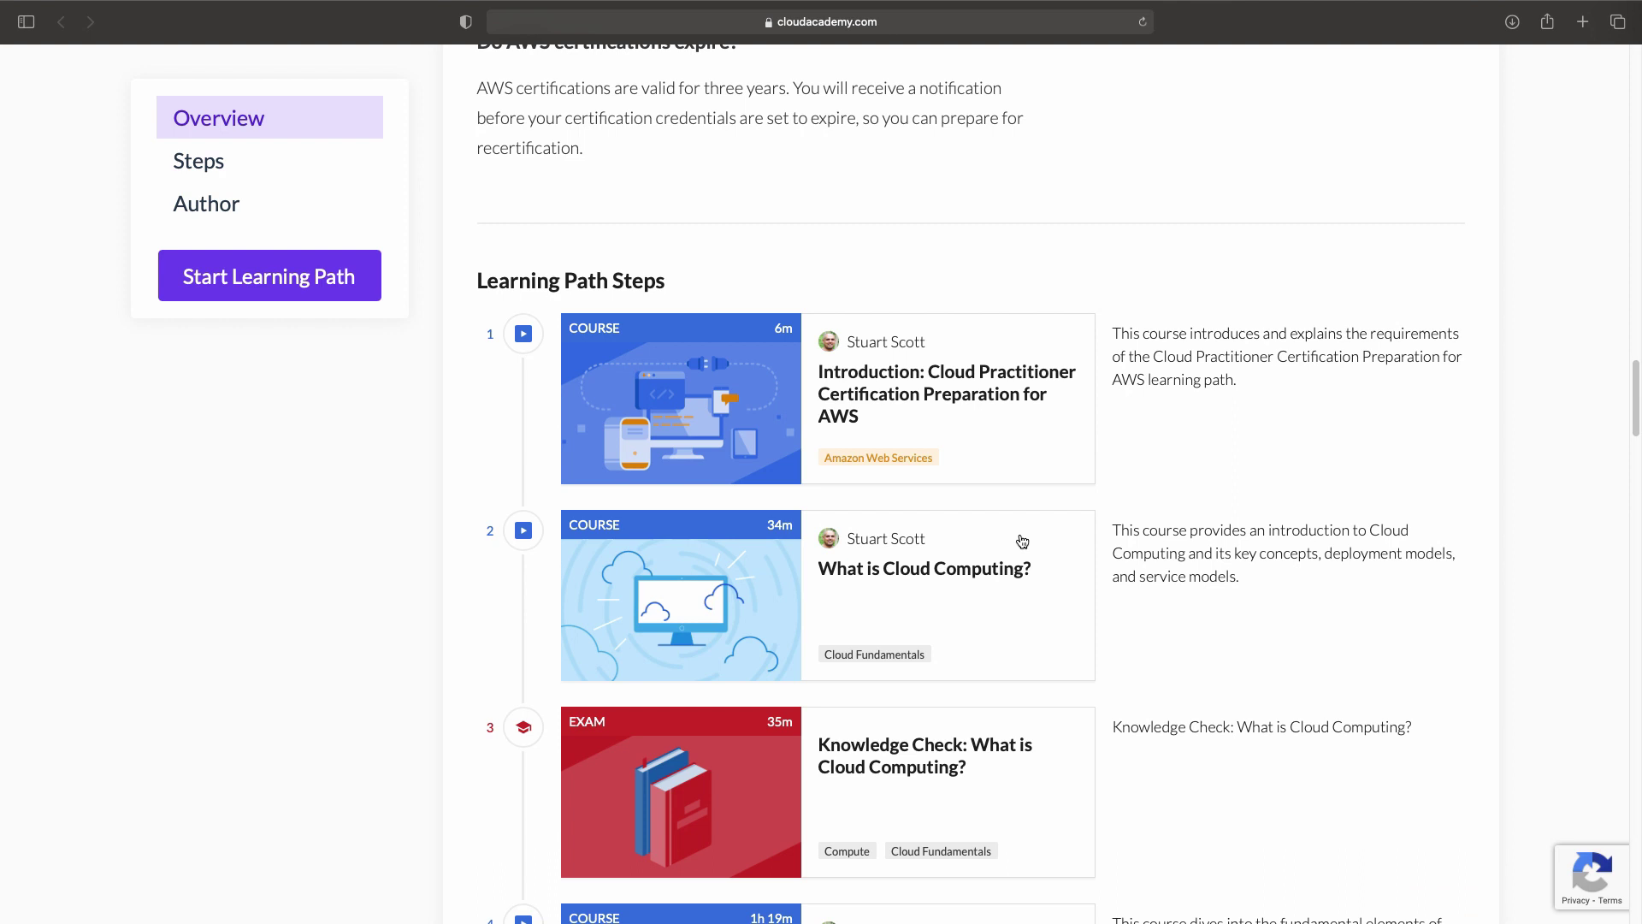
scroll(1022, 540, down, 2)
scroll(1021, 541, down, 5)
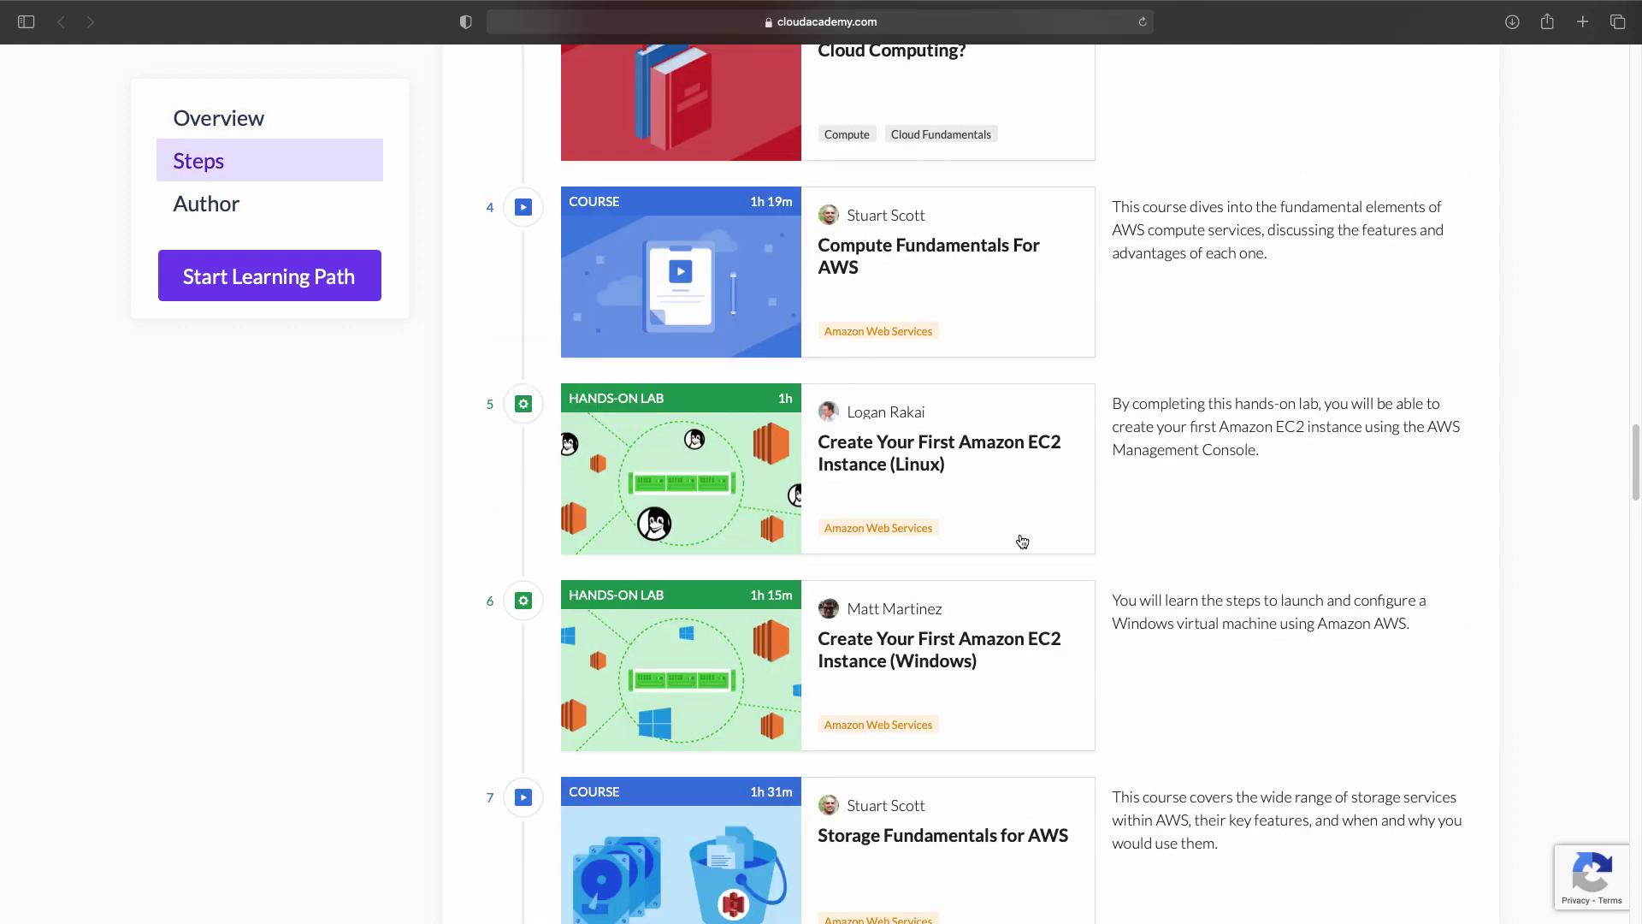
scroll(1021, 540, down, 3)
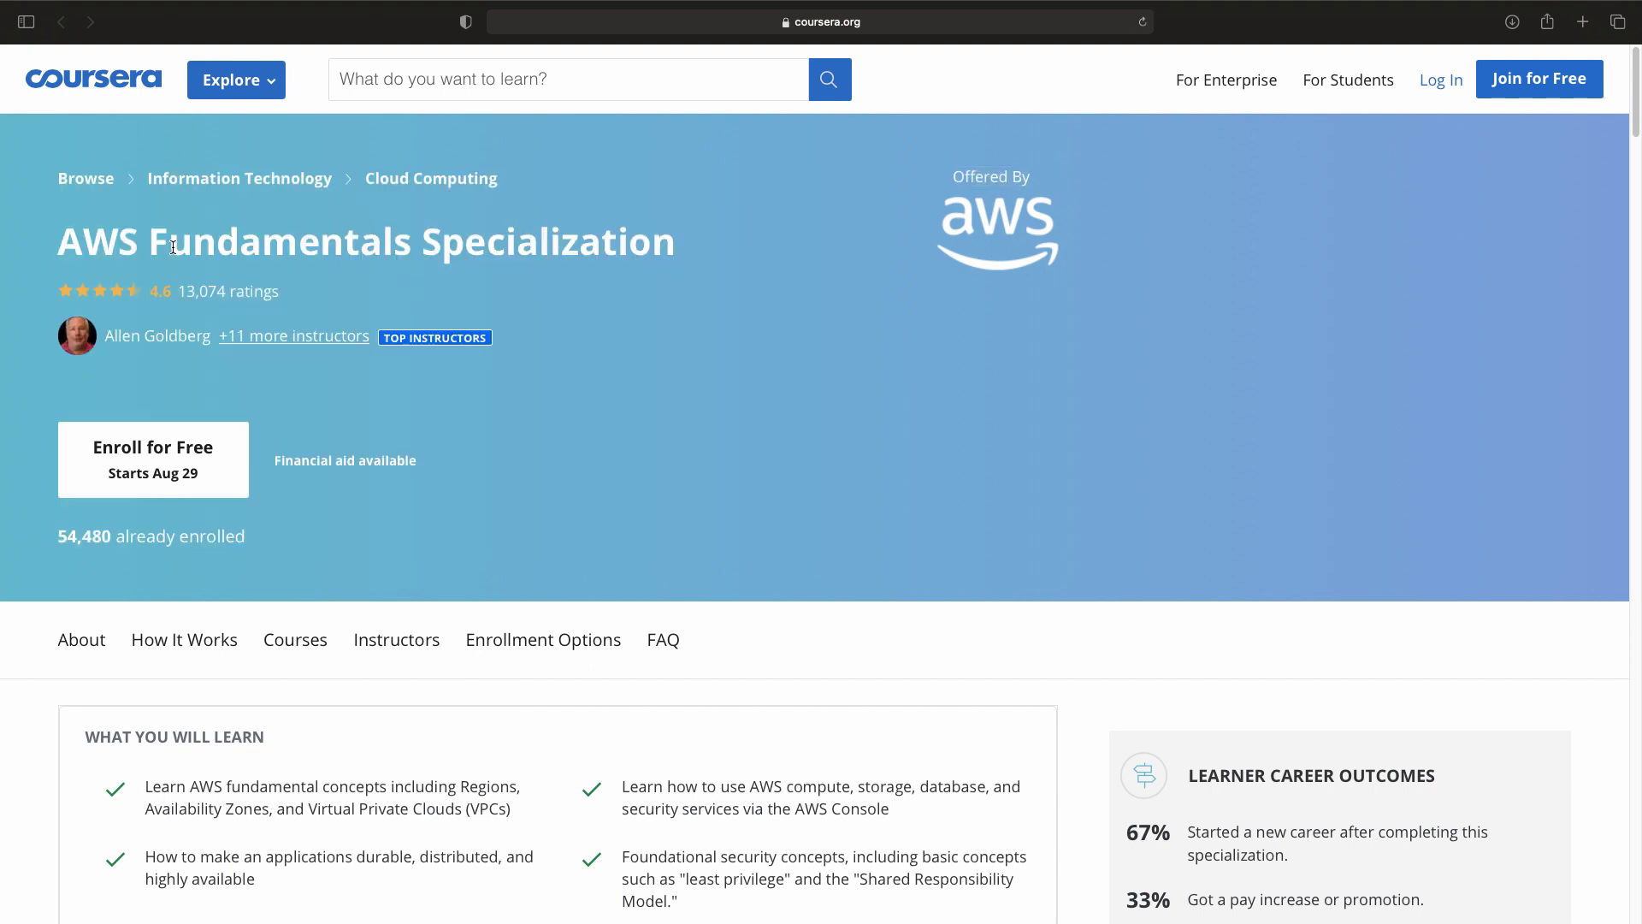
Highlight the AWS Fundamentals Specialization title on Coursera, then clear the highlight.
drag(679, 249, 68, 230)
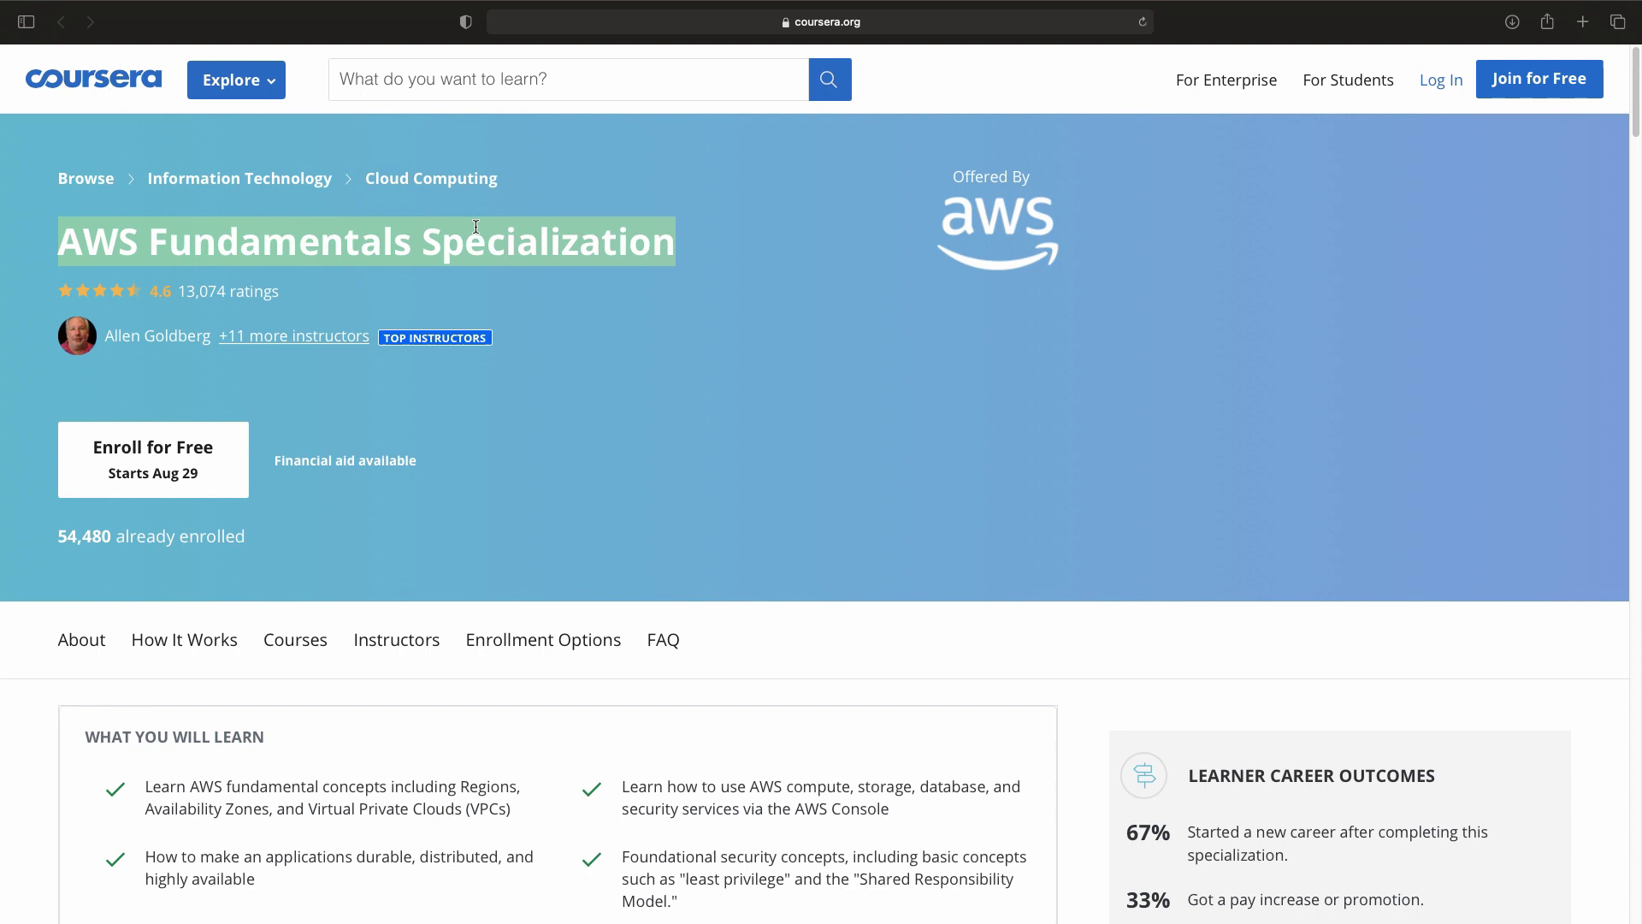
click(746, 258)
mouse_move(434, 337)
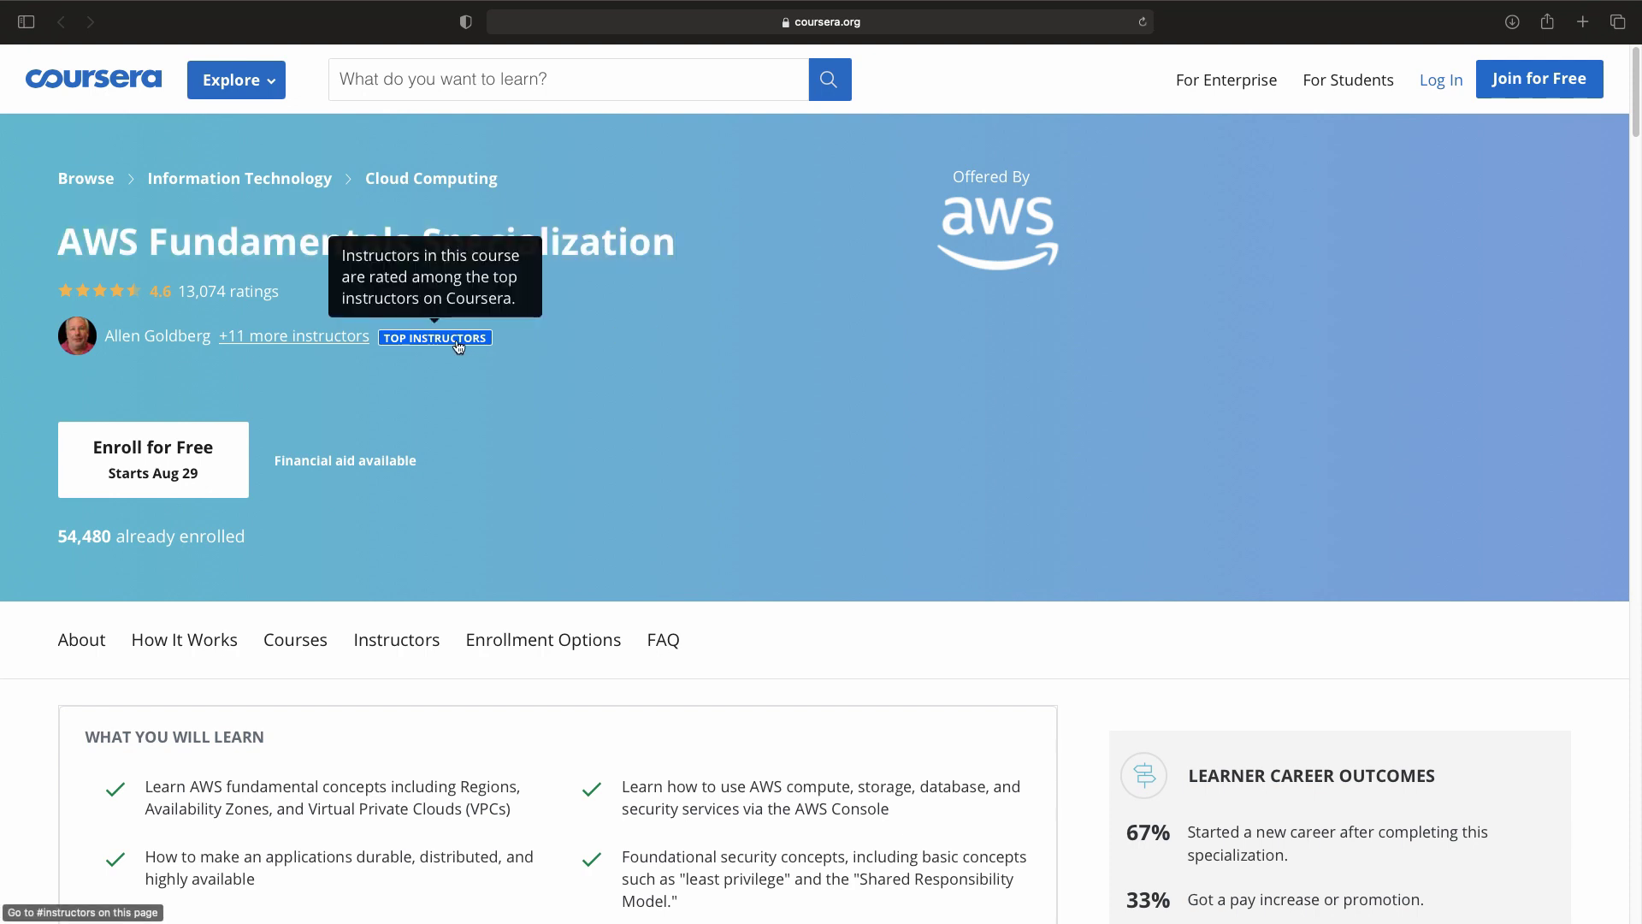
scroll(491, 478, down, 1)
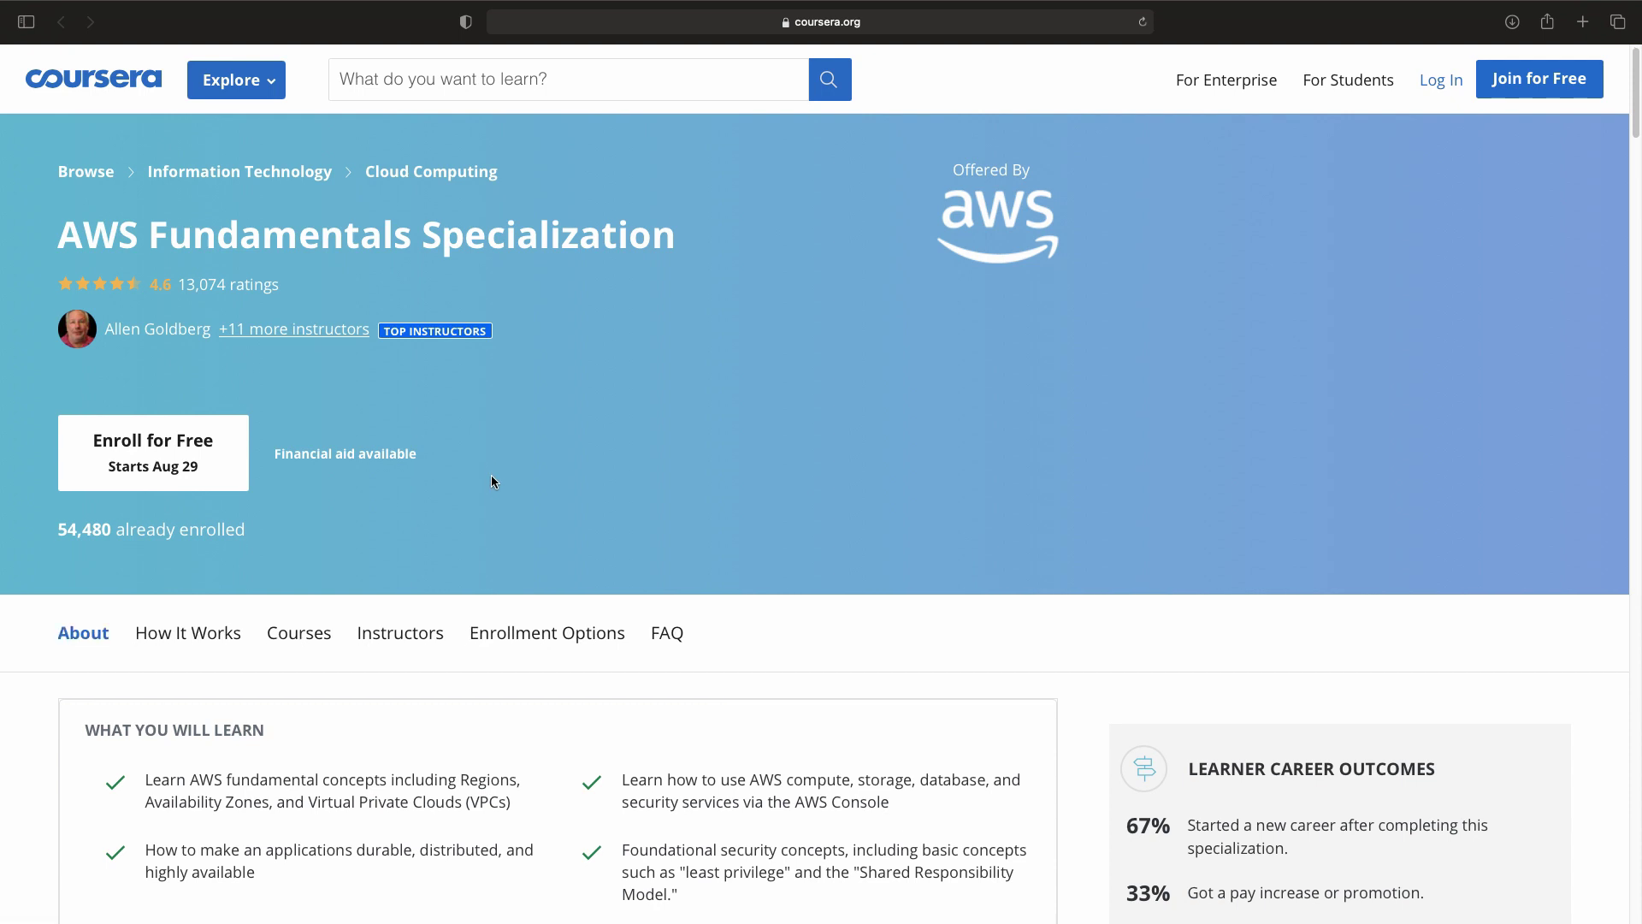
scroll(491, 478, down, 2)
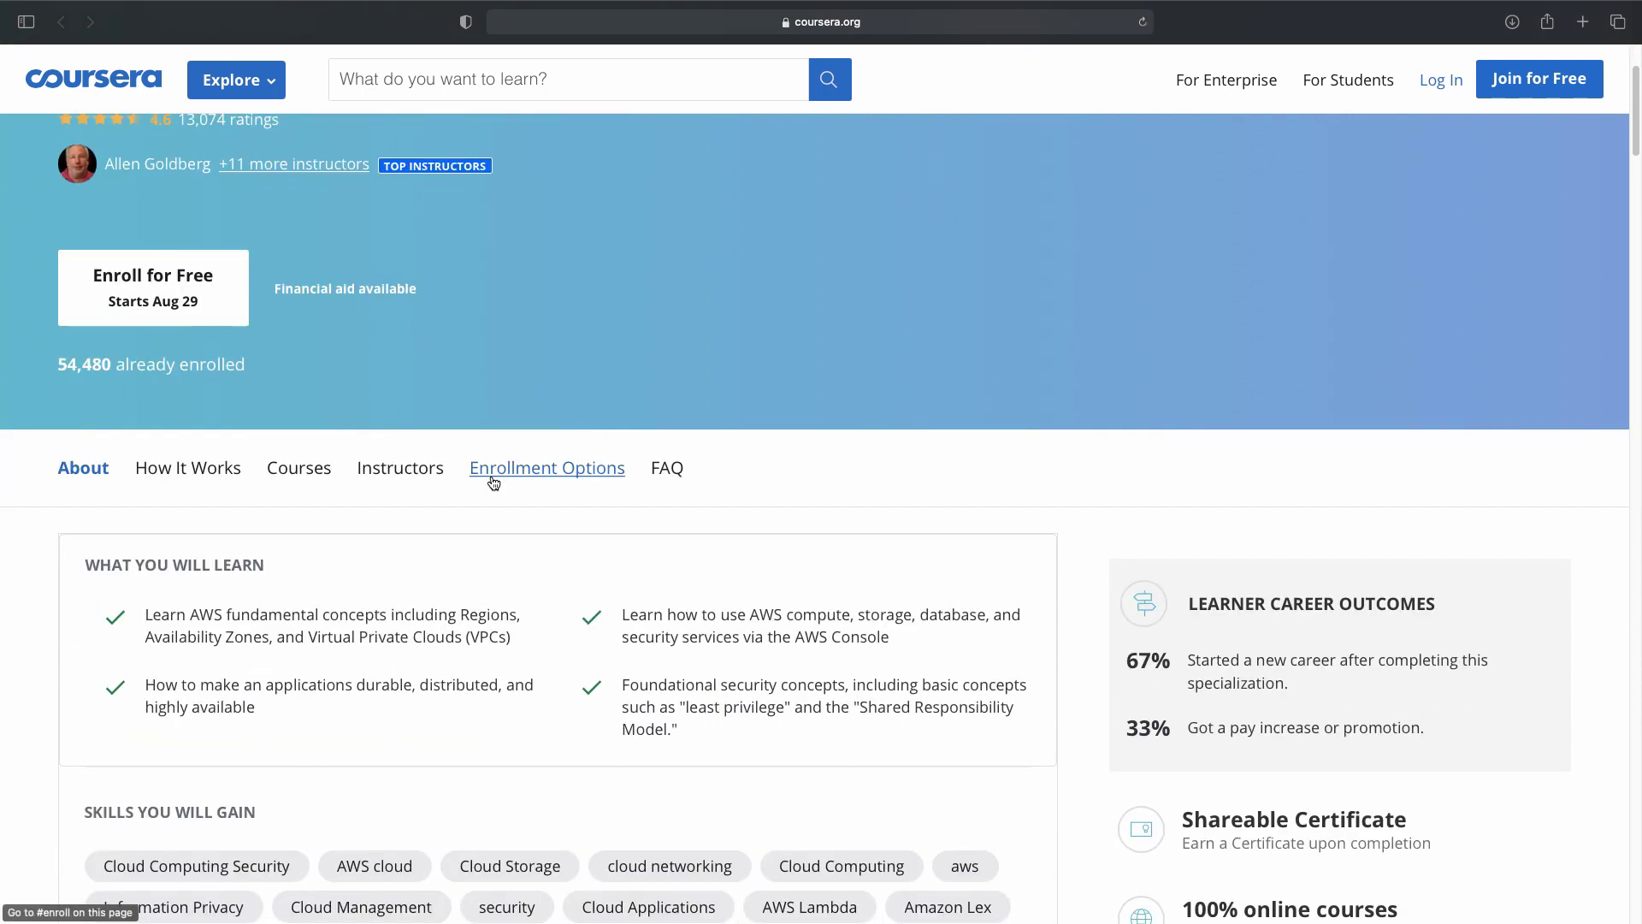
scroll(491, 477, down, 1)
scroll(492, 477, down, 2)
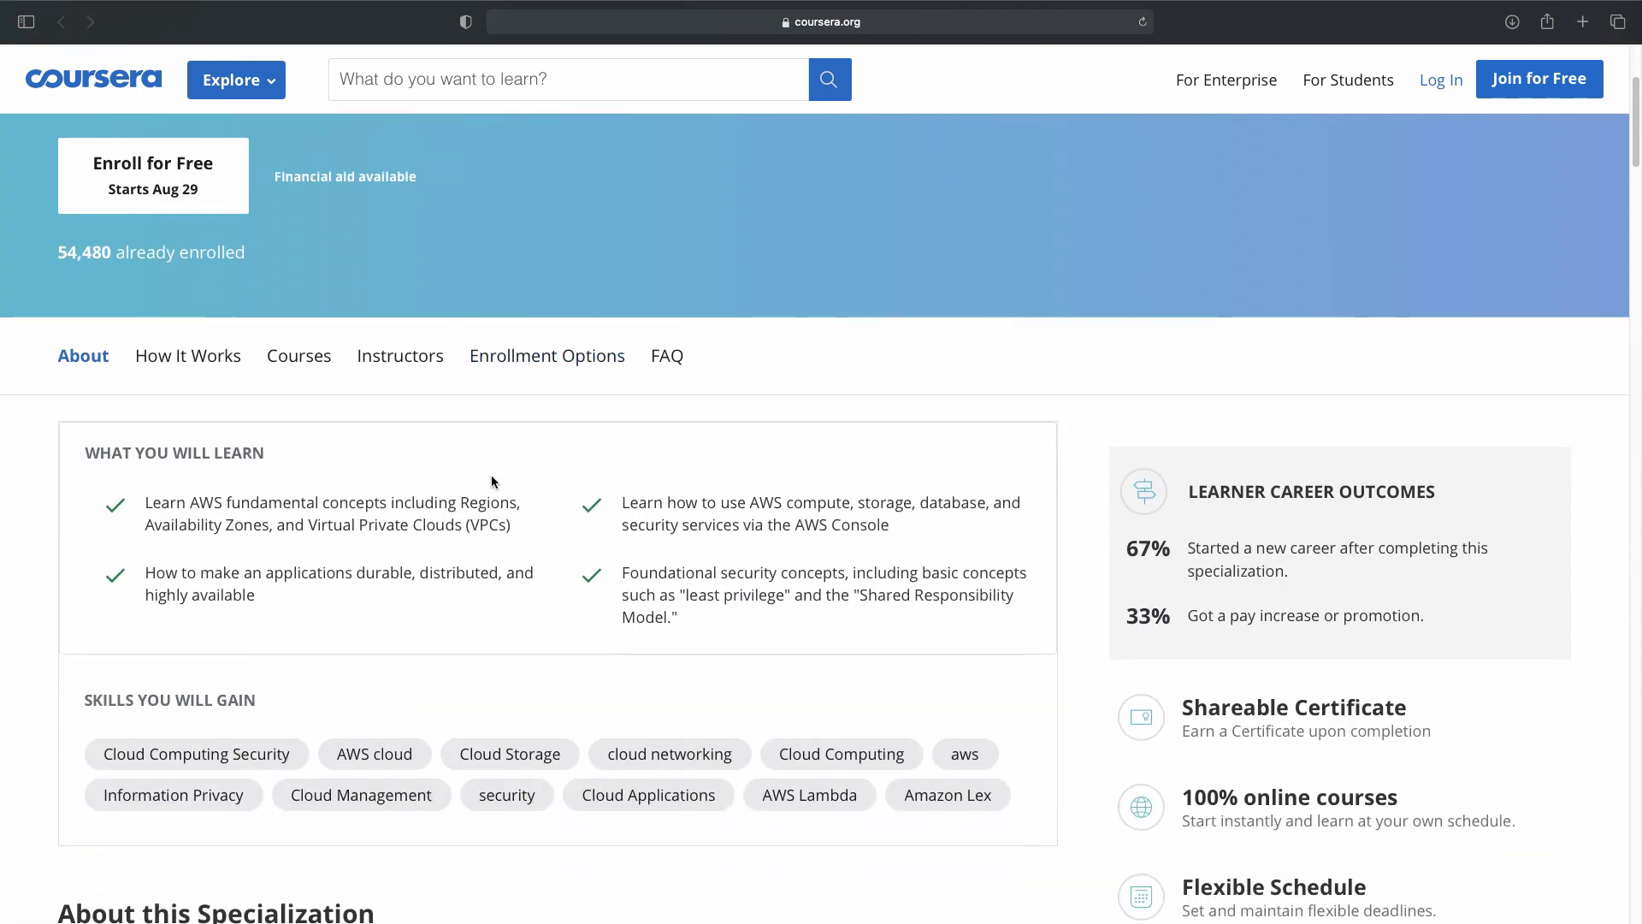
scroll(492, 477, down, 1)
scroll(491, 481, down, 2)
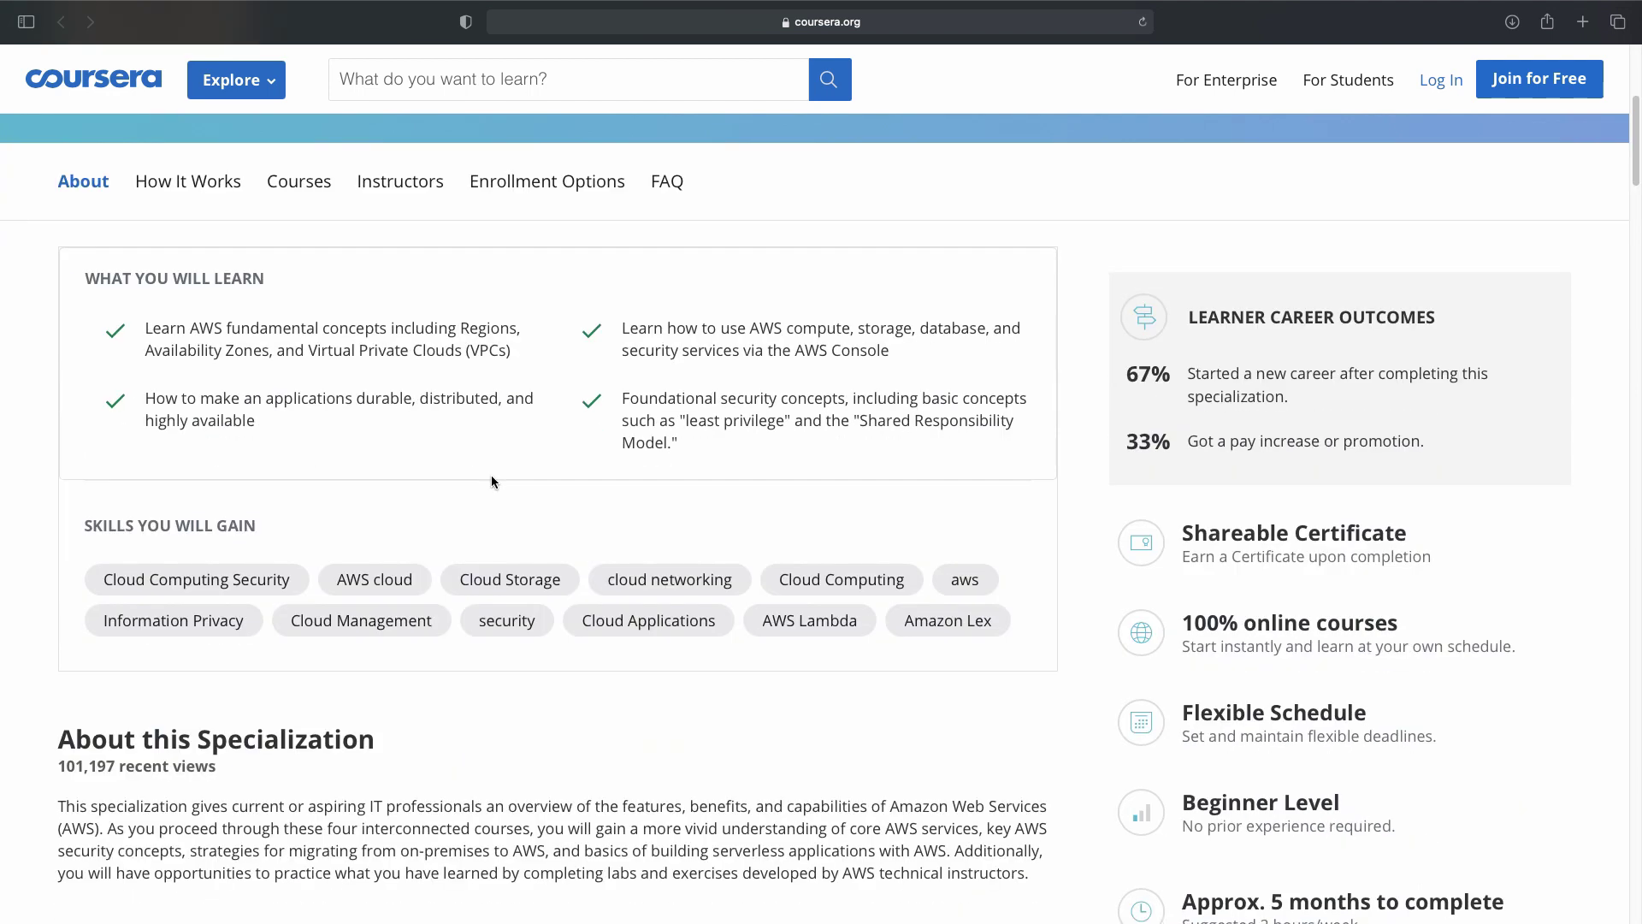
scroll(491, 480, down, 2)
scroll(491, 480, down, 1)
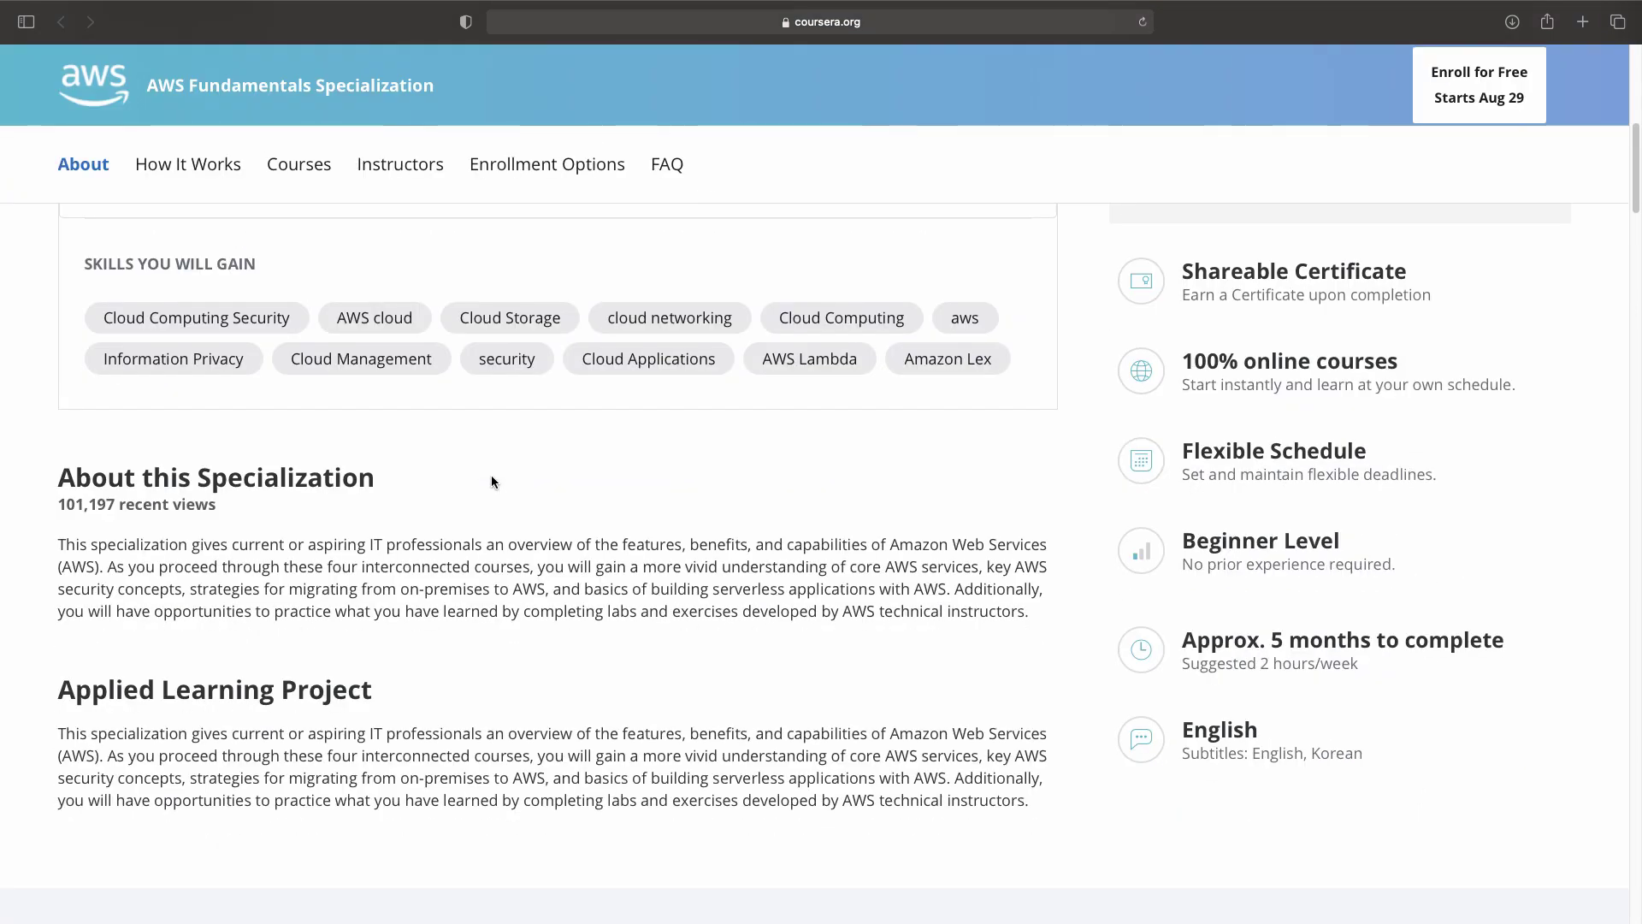
scroll(492, 482, down, 3)
scroll(491, 482, down, 1)
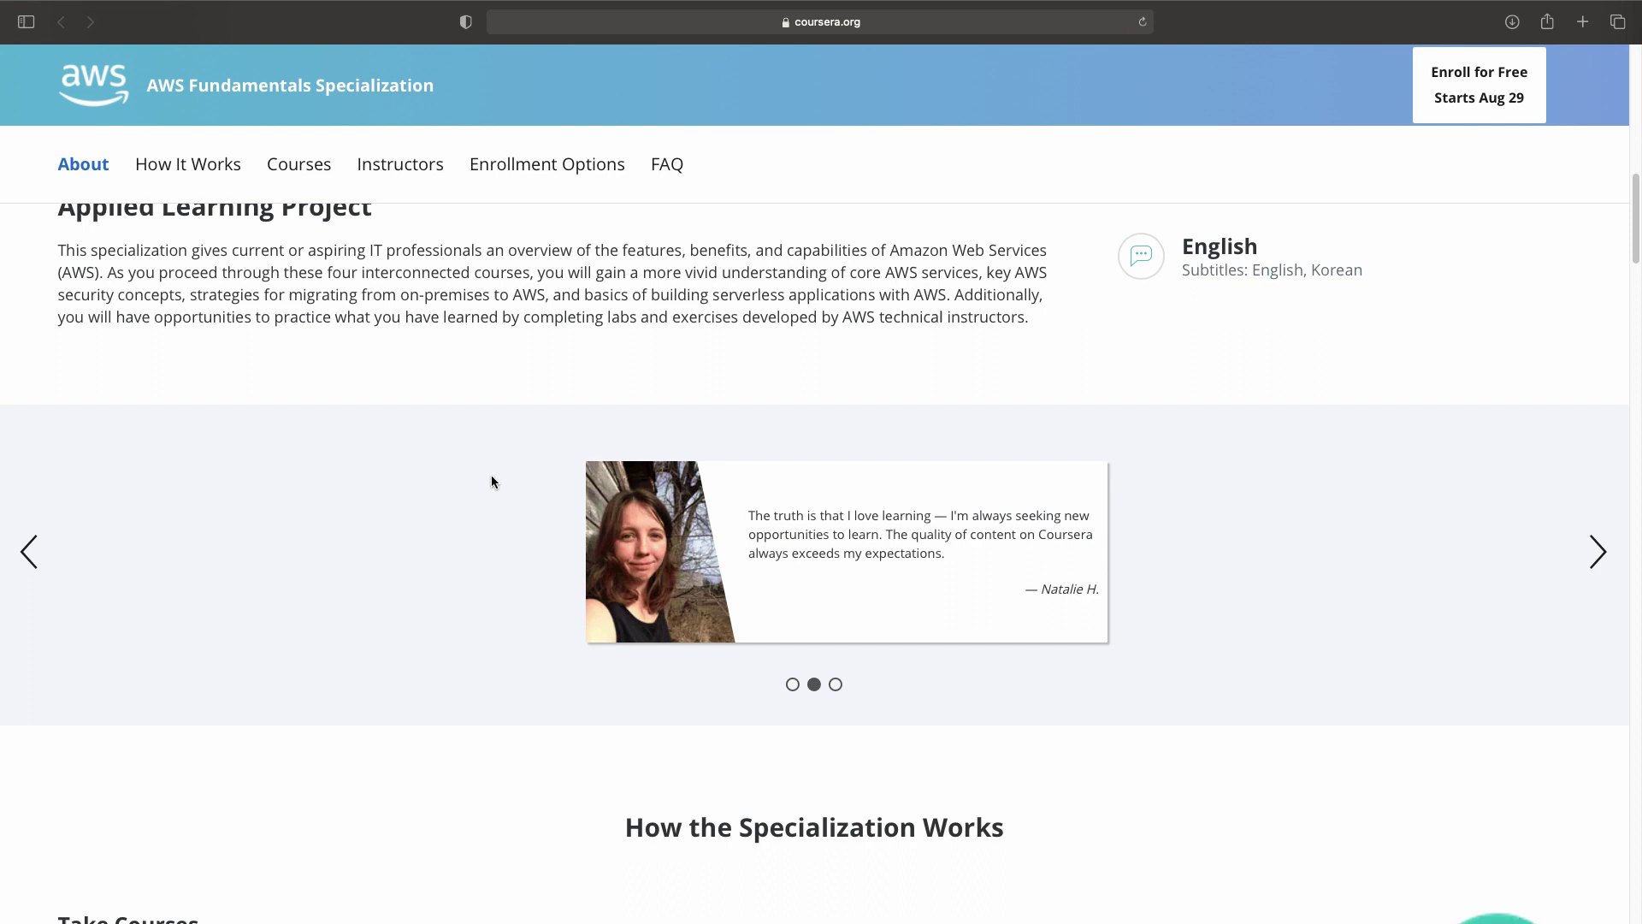
scroll(492, 481, down, 1)
scroll(492, 481, down, 1)
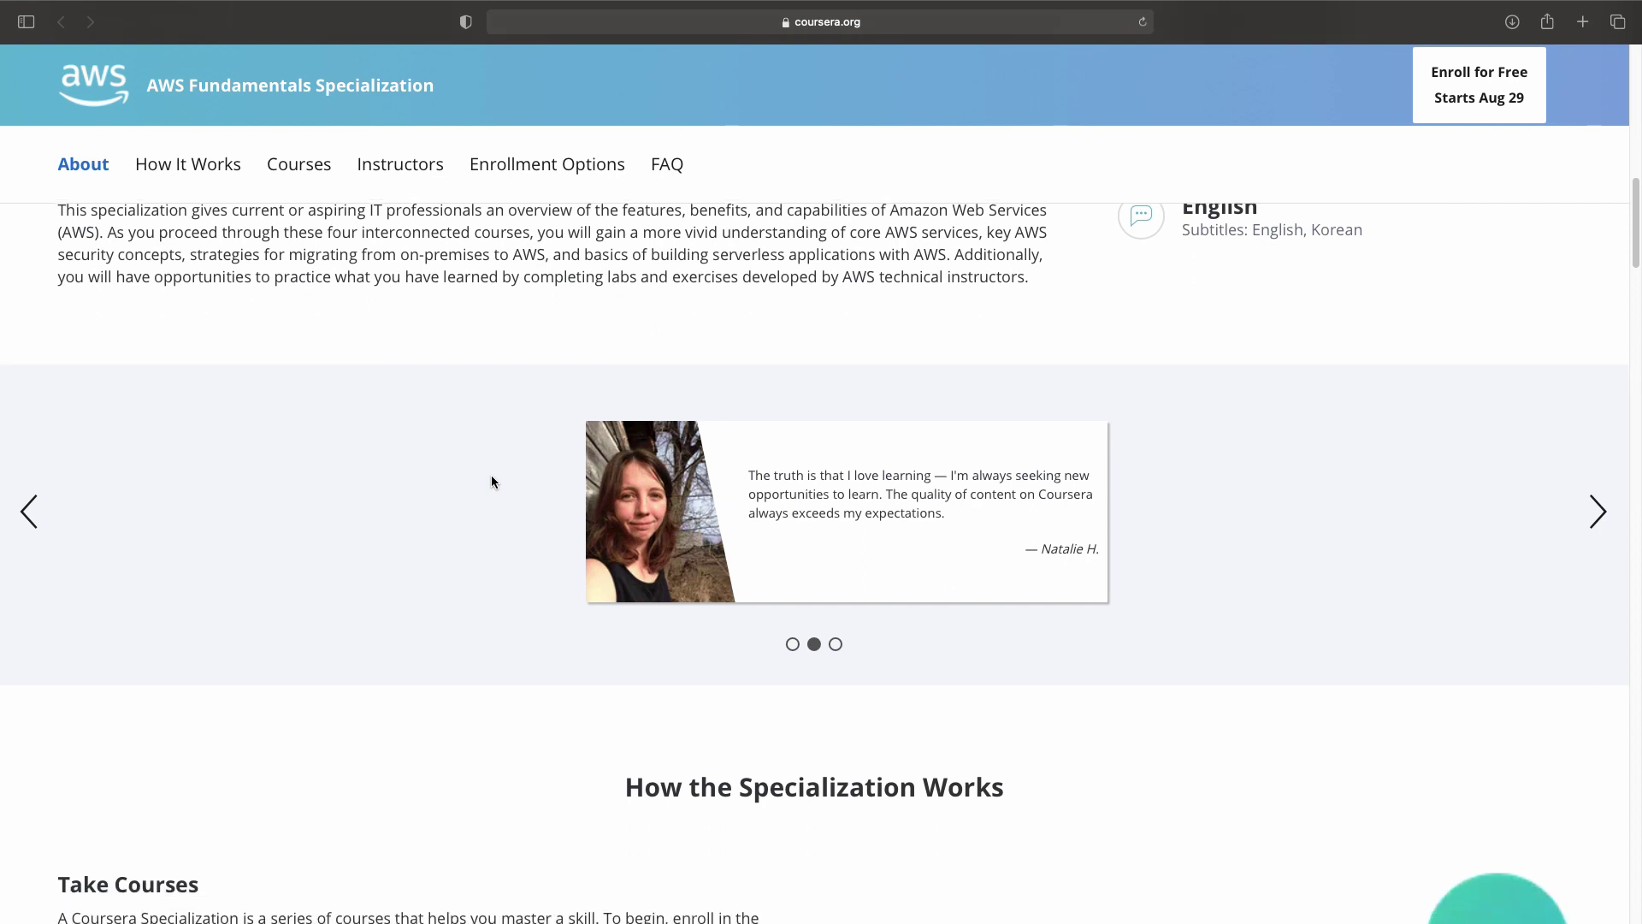
scroll(492, 481, down, 3)
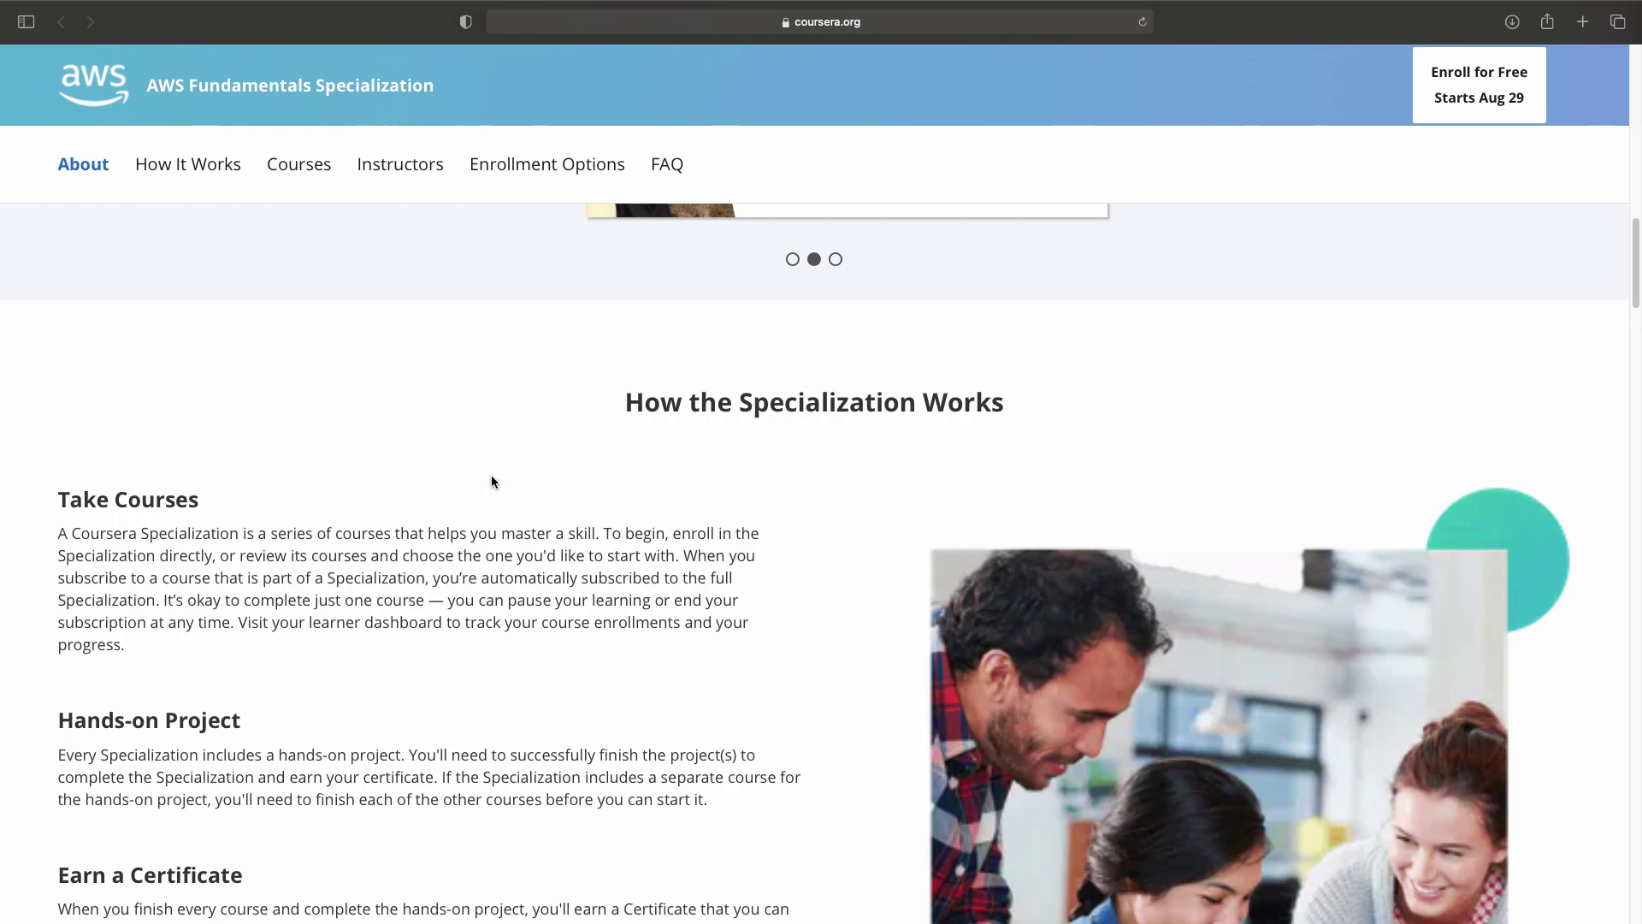
scroll(492, 480, down, 2)
scroll(491, 482, down, 2)
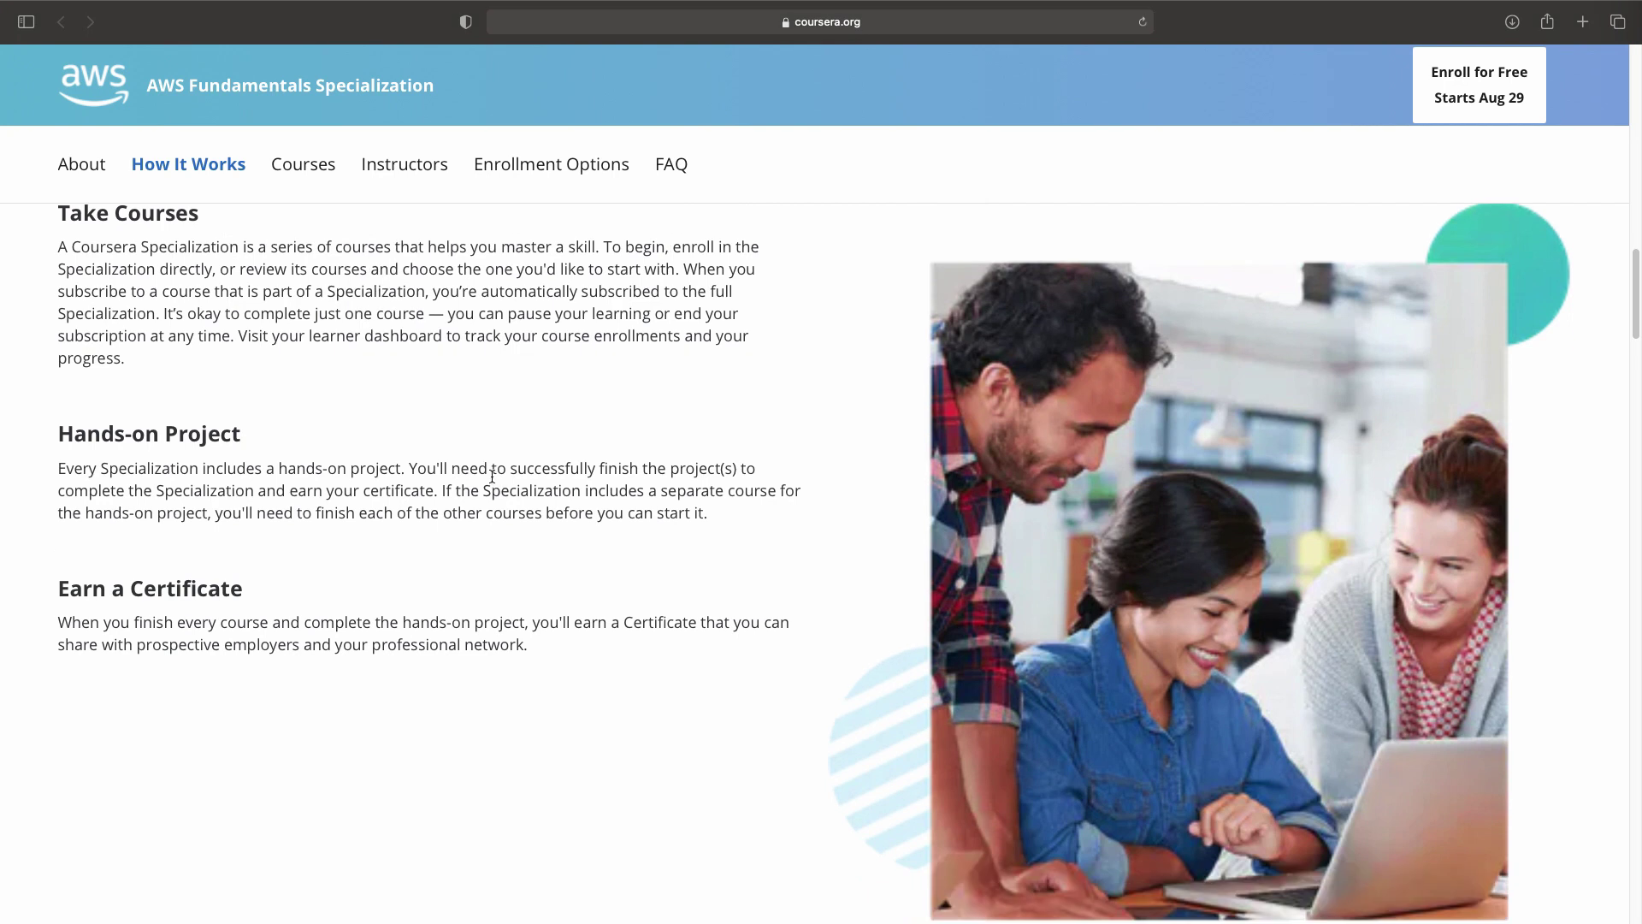
scroll(492, 481, down, 1)
scroll(492, 481, down, 4)
scroll(490, 481, down, 3)
scroll(492, 482, down, 2)
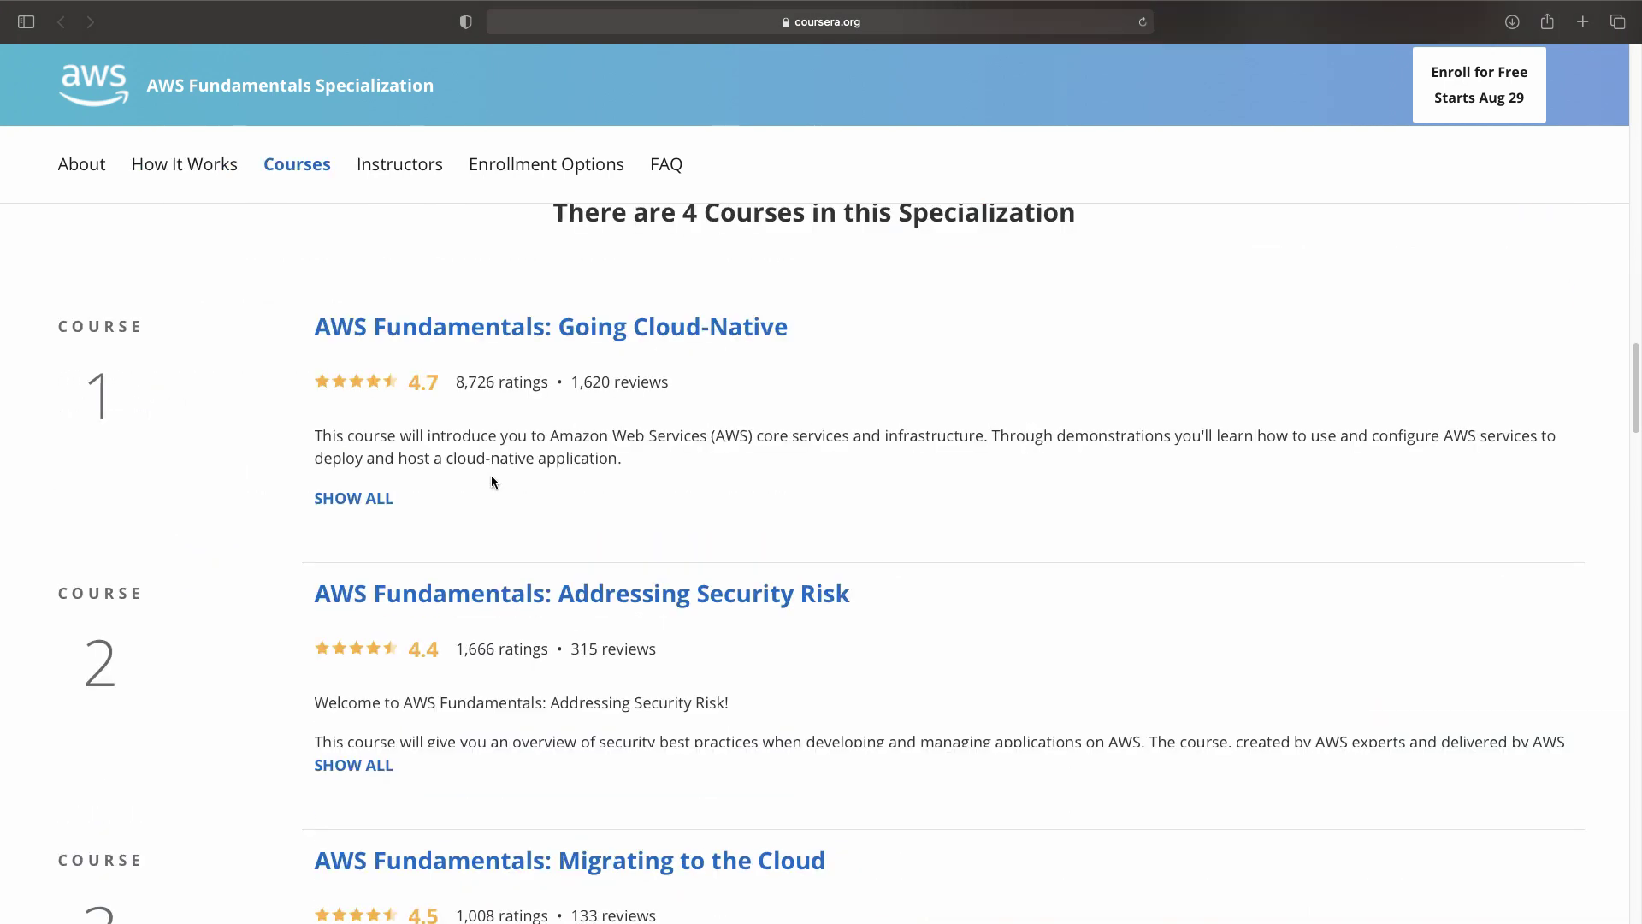
scroll(492, 481, down, 1)
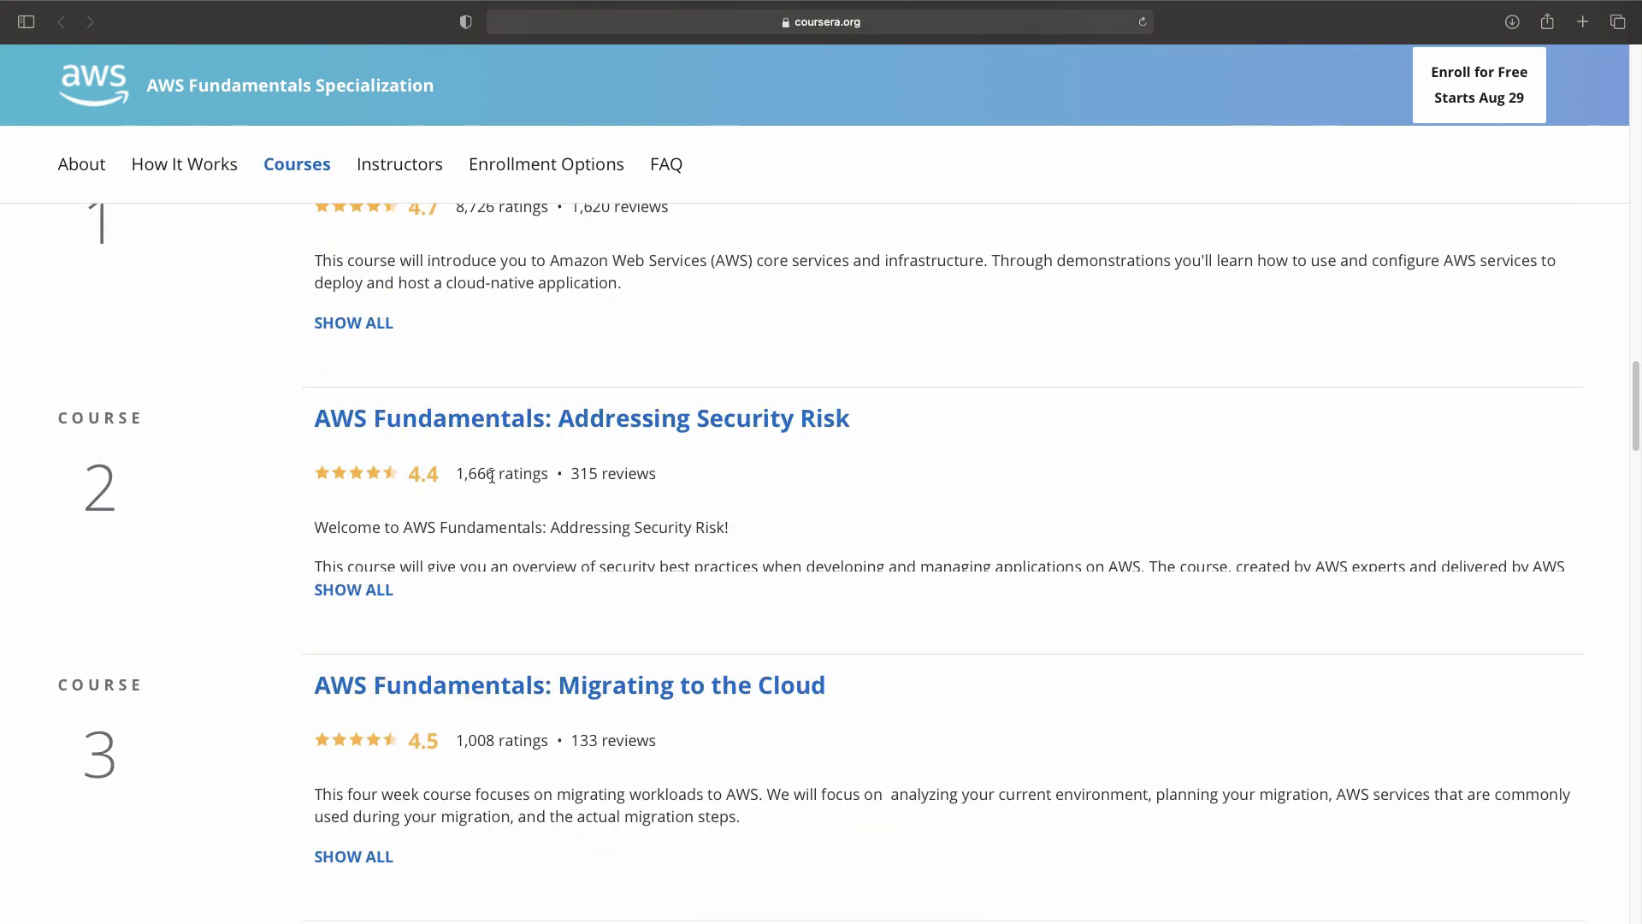
scroll(491, 475, down, 5)
scroll(491, 476, down, 3)
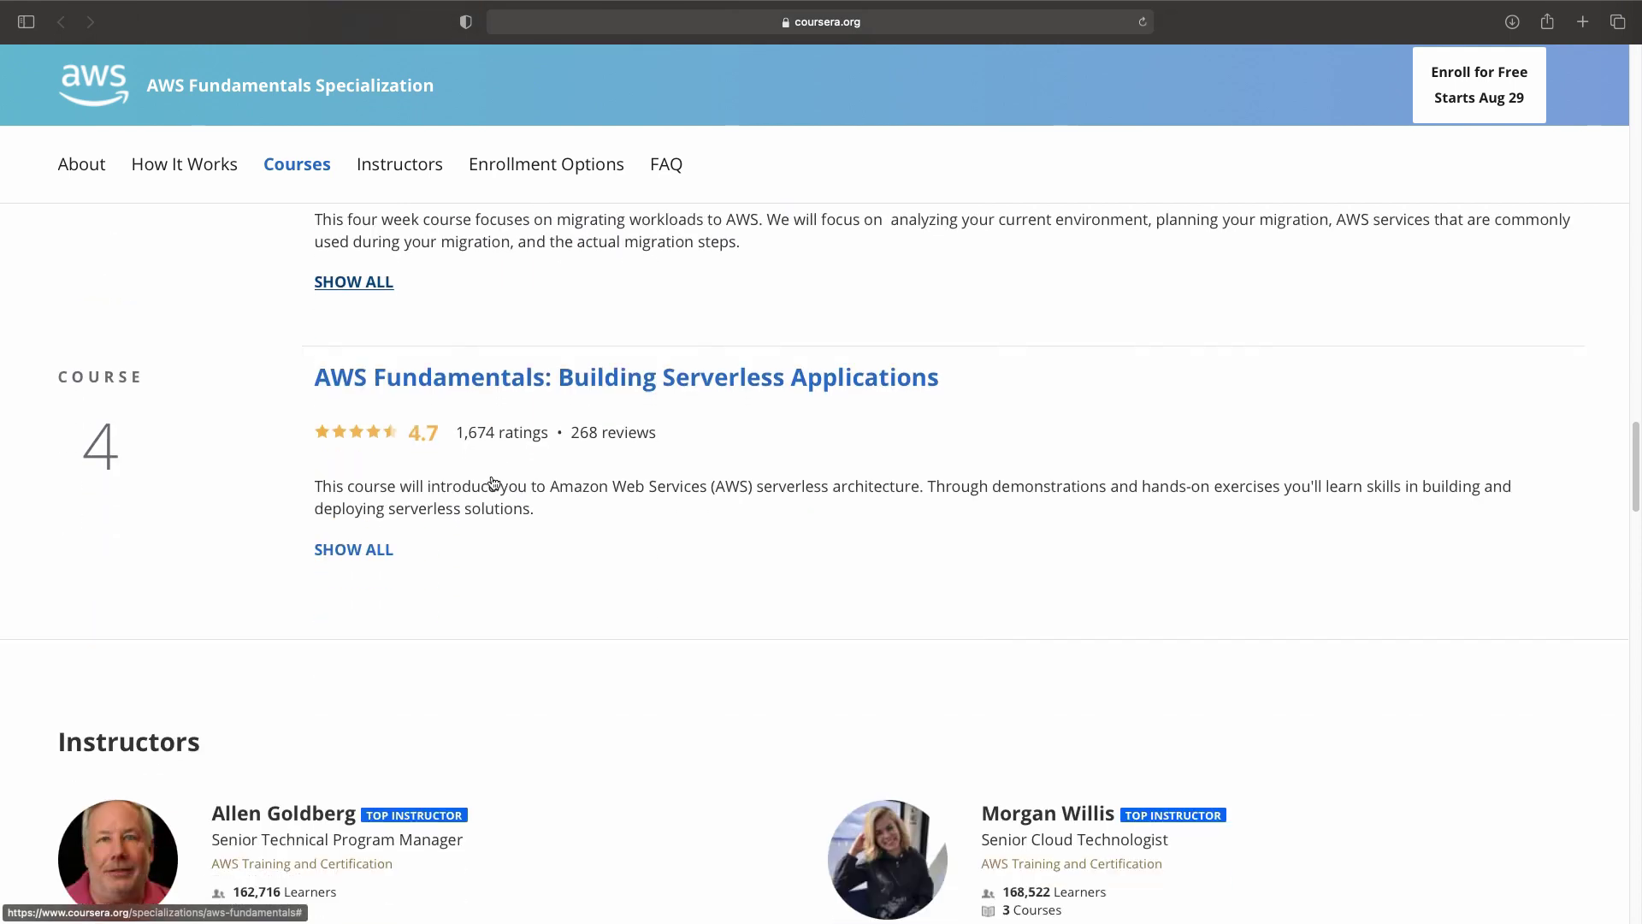
scroll(492, 483, down, 3)
scroll(492, 481, down, 5)
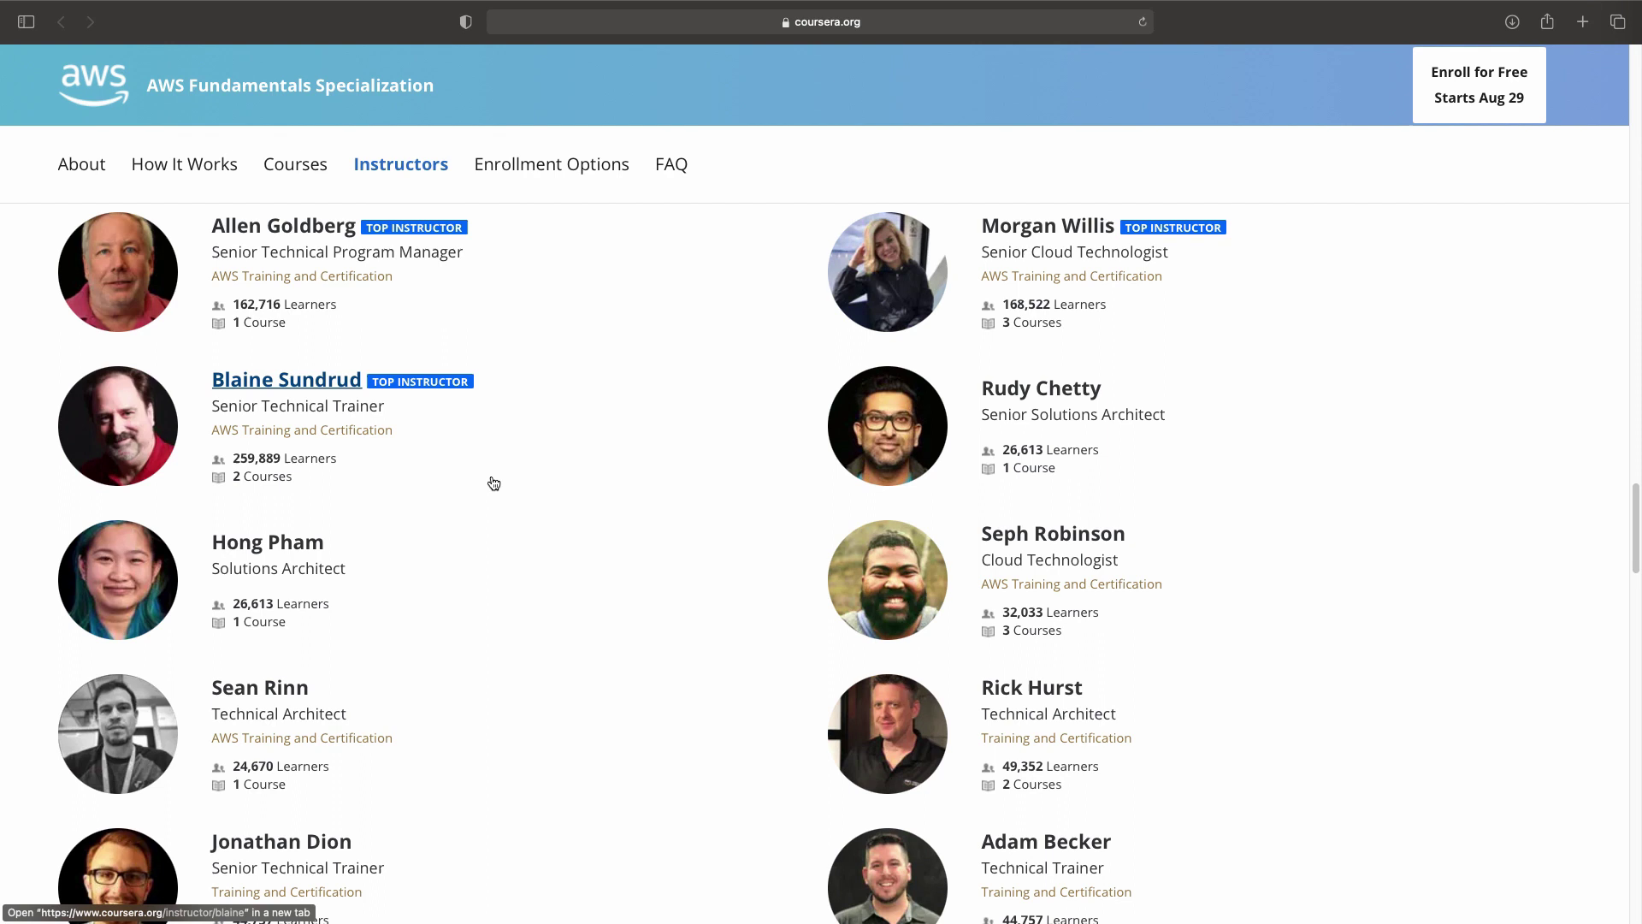
scroll(493, 484, down, 3)
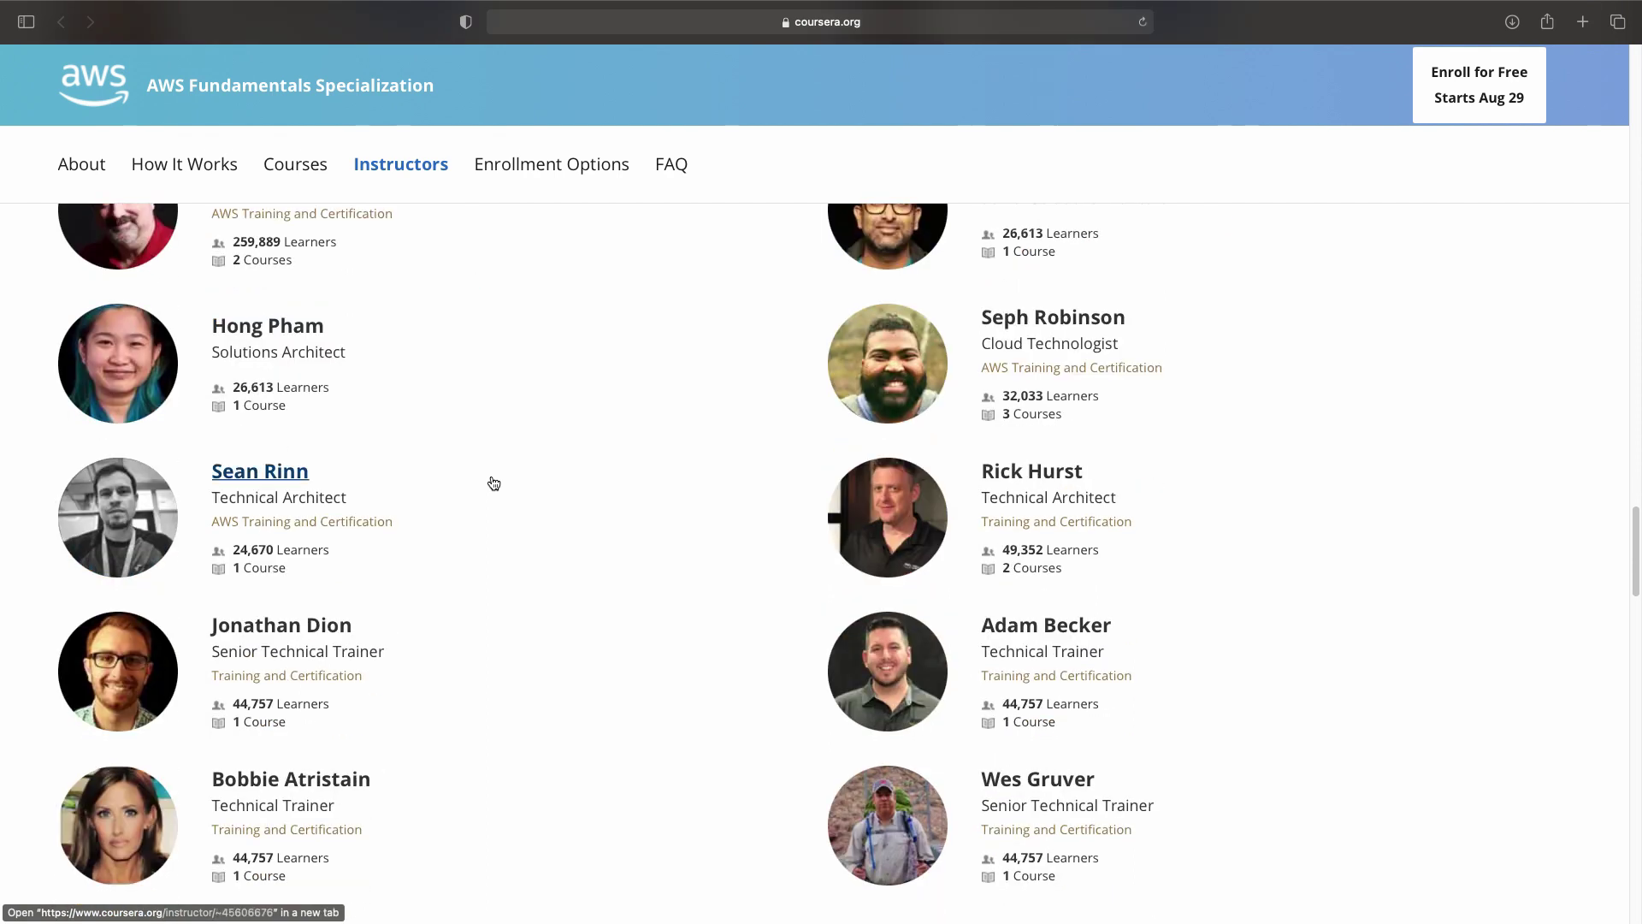
scroll(493, 482, down, 5)
scroll(493, 483, down, 3)
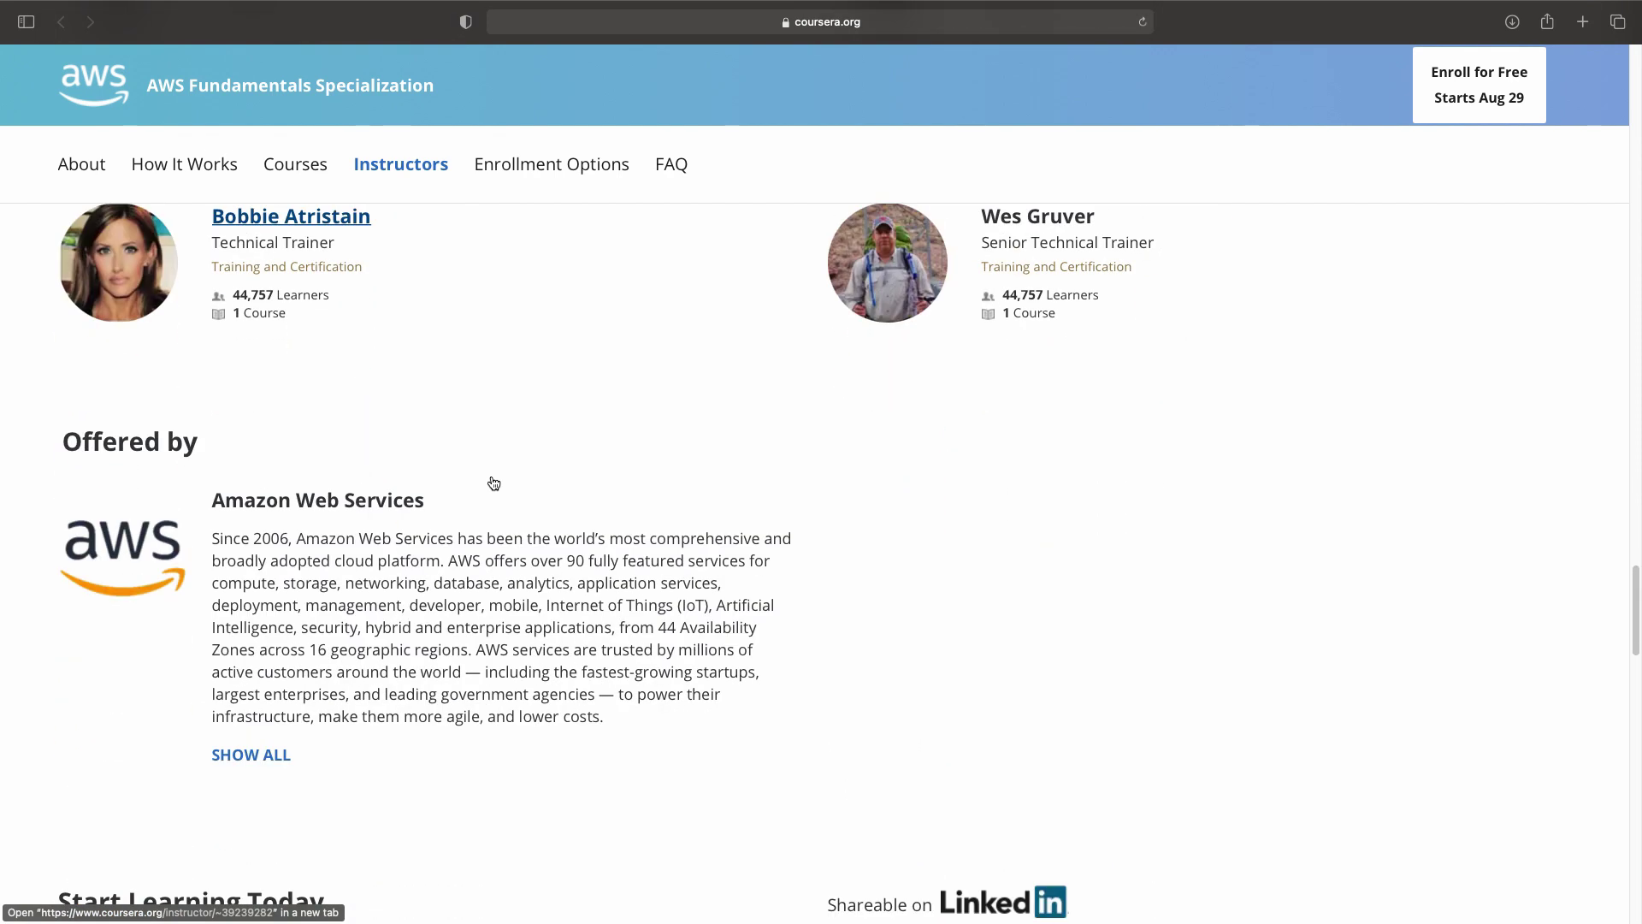
scroll(492, 475, down, 5)
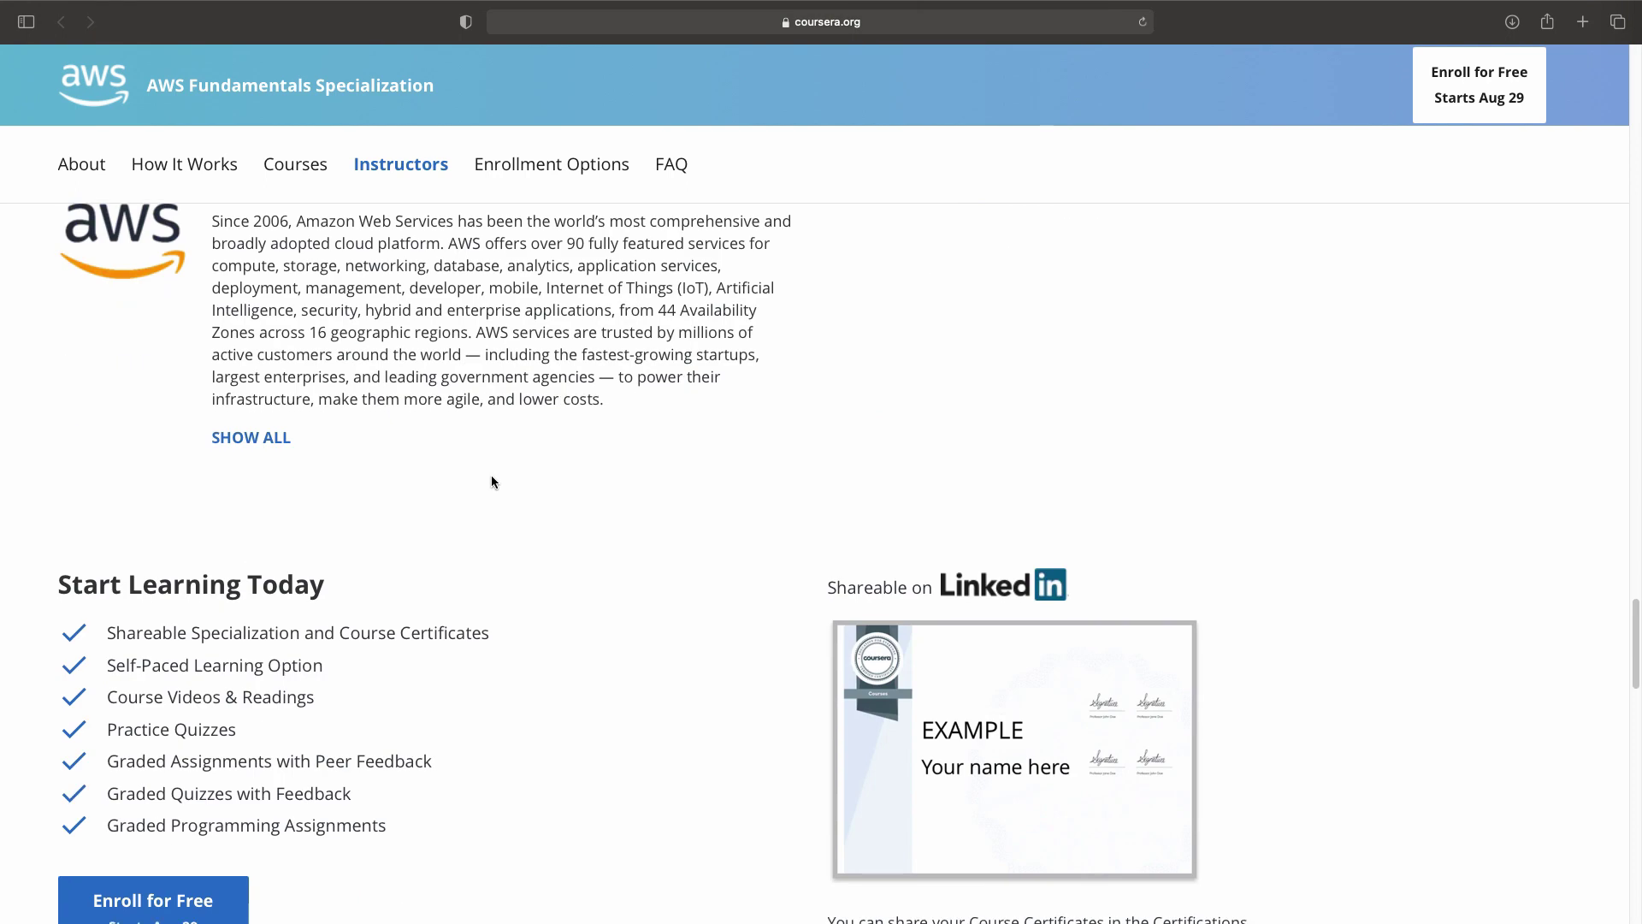
scroll(491, 476, down, 2)
scroll(492, 481, down, 2)
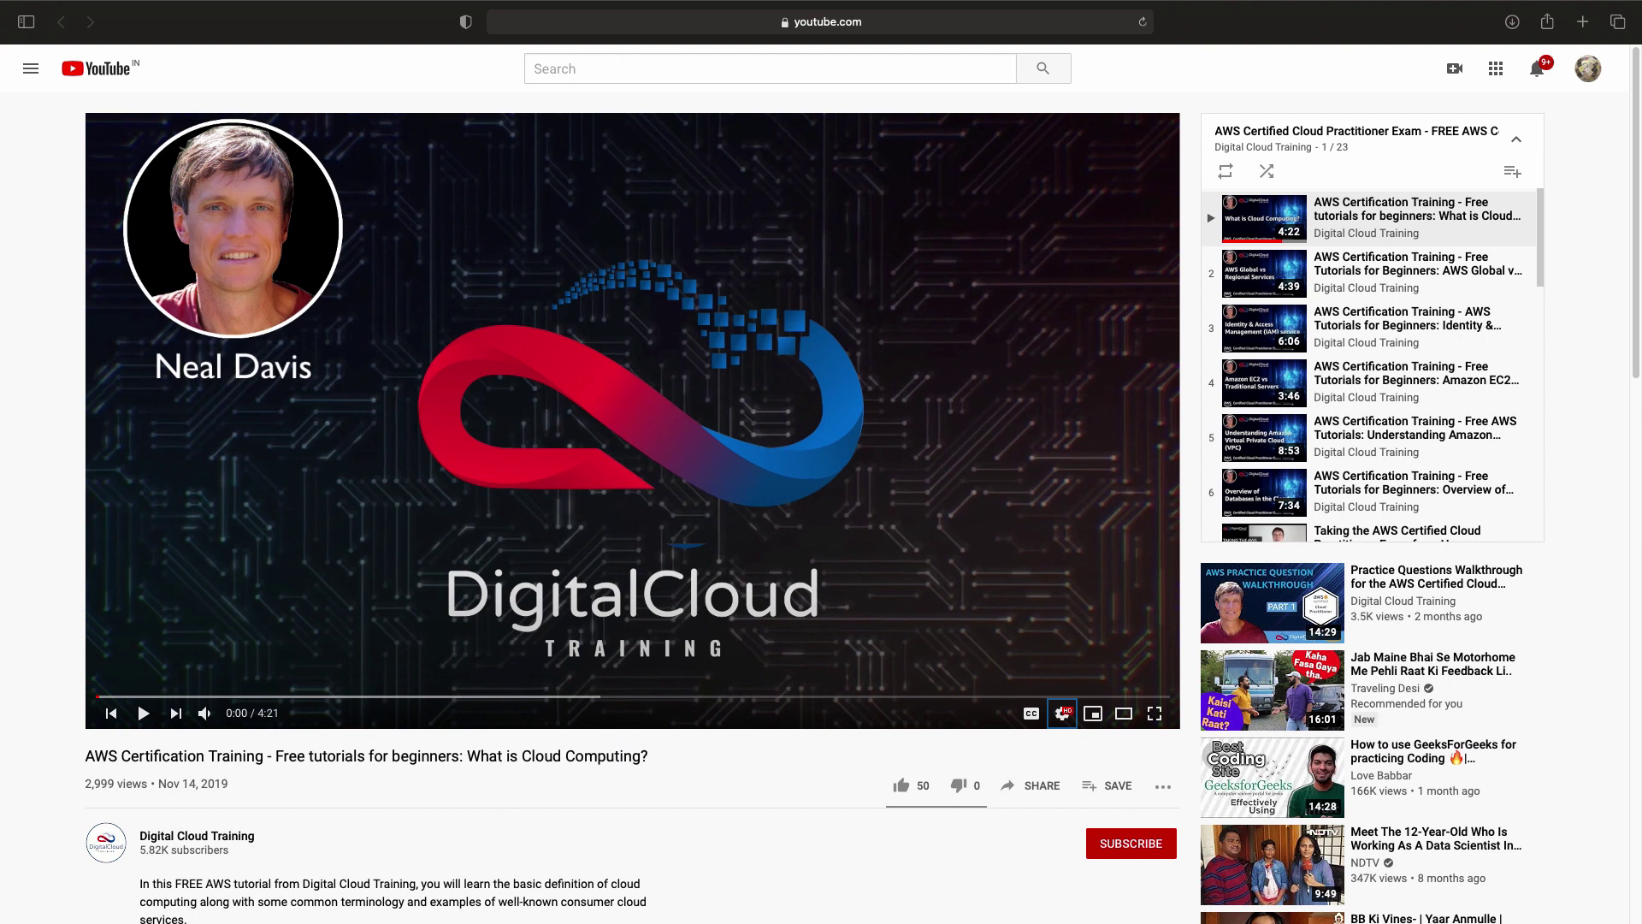
scroll(829, 744, down, 1)
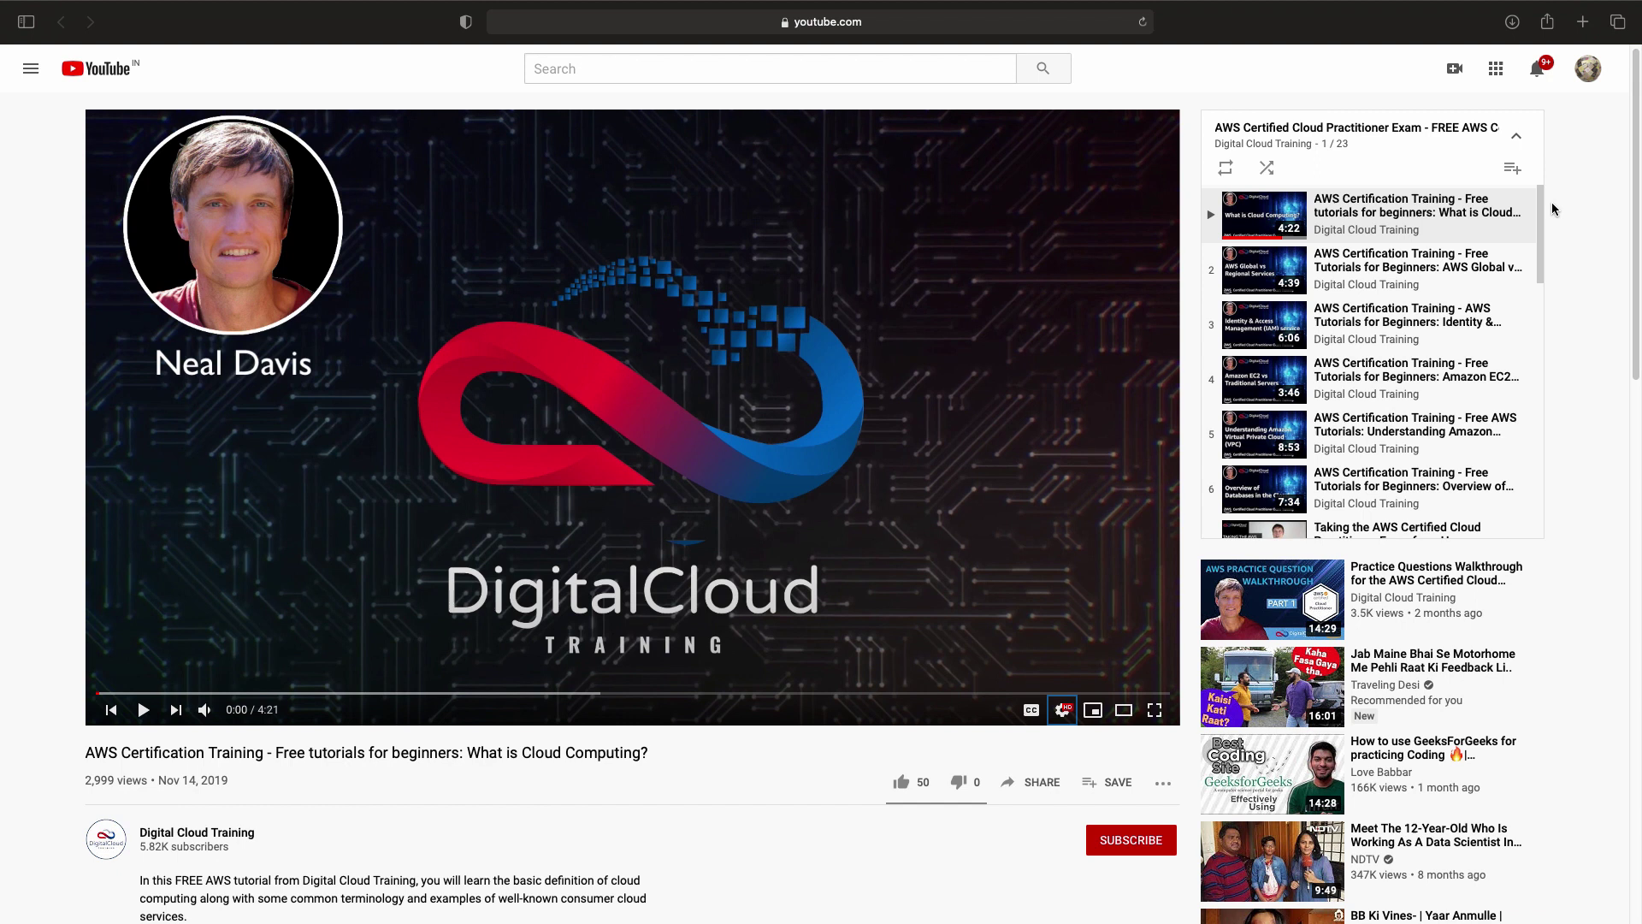
drag(1542, 195, 1542, 225)
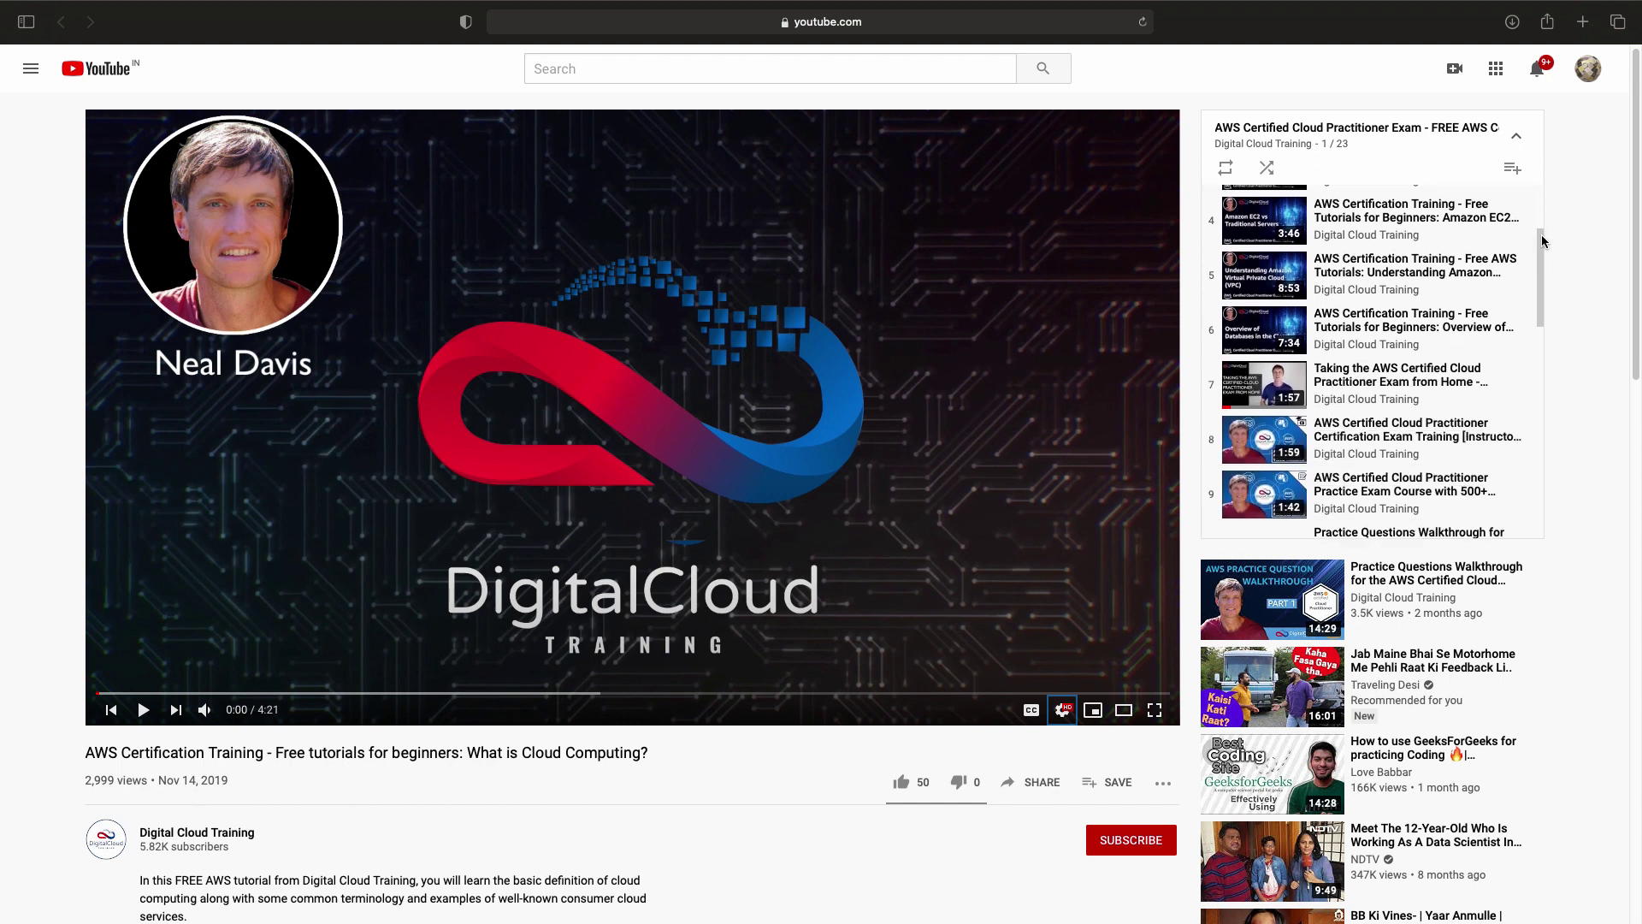
drag(1543, 224, 1537, 450)
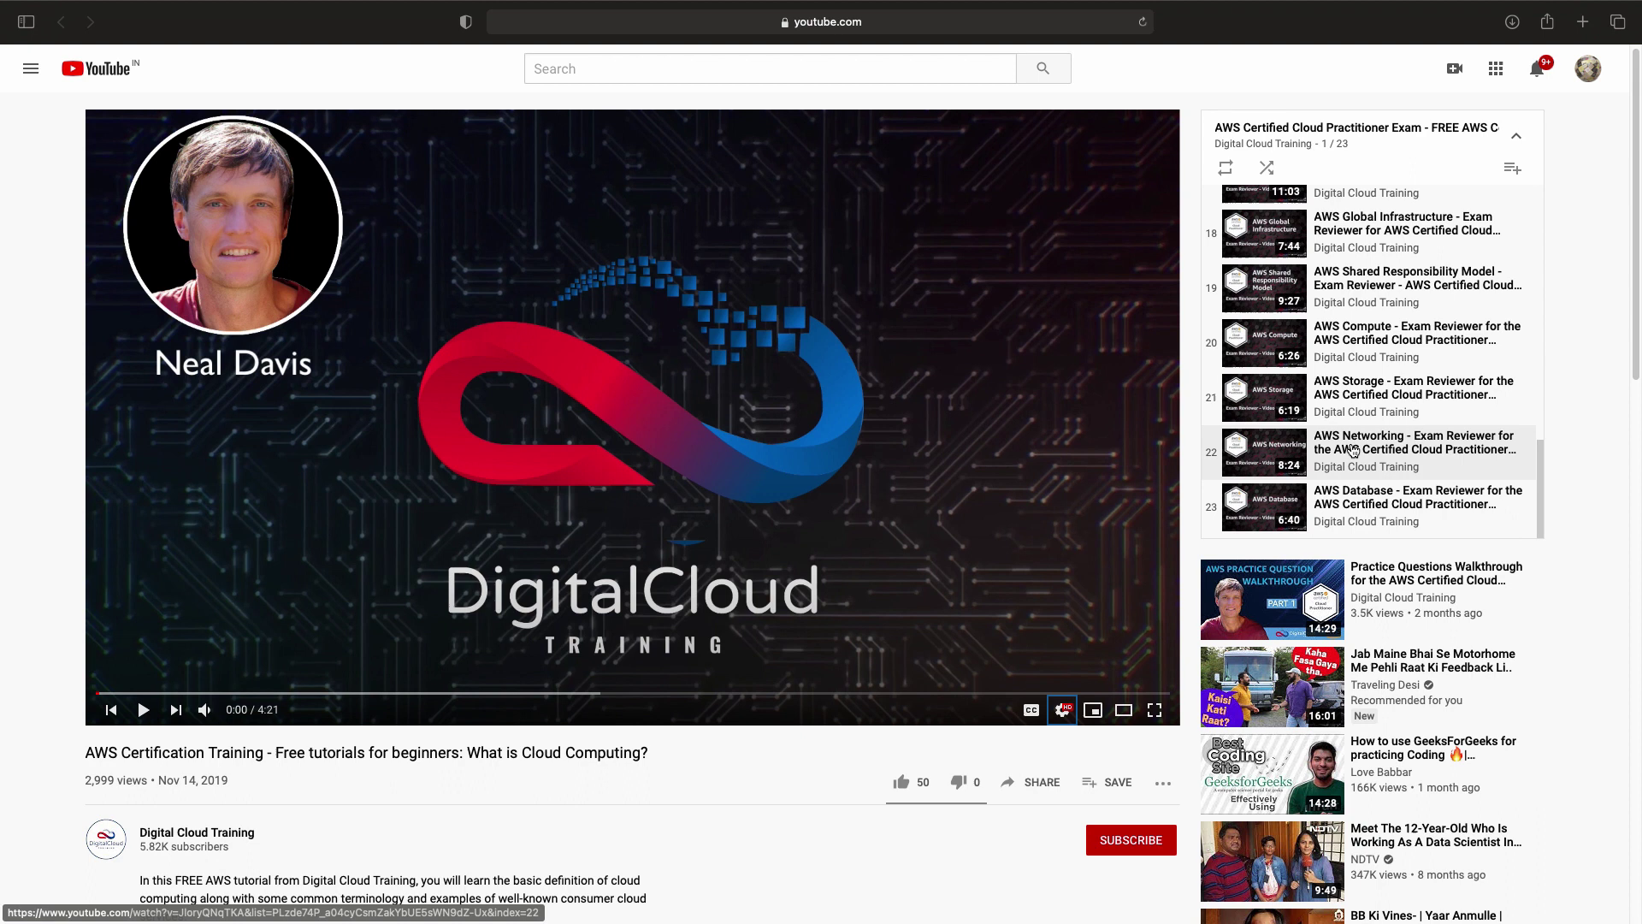
scroll(856, 458, down, 1)
scroll(855, 458, down, 2)
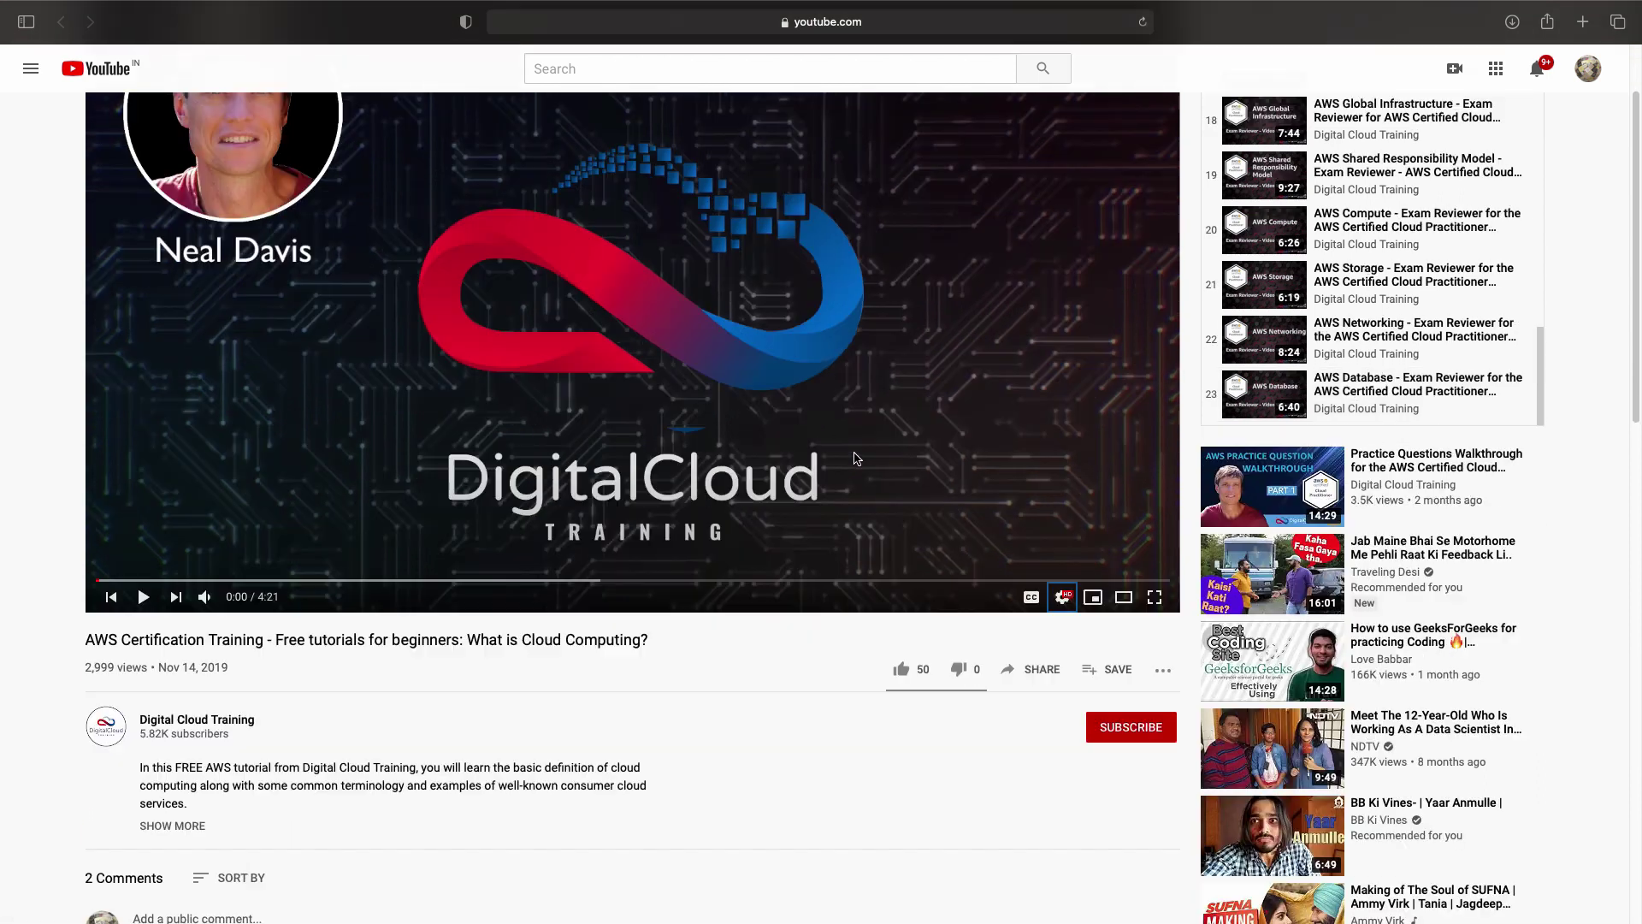
Expand the What is Cloud Computing? video's full description with SHOW MORE.
click(173, 822)
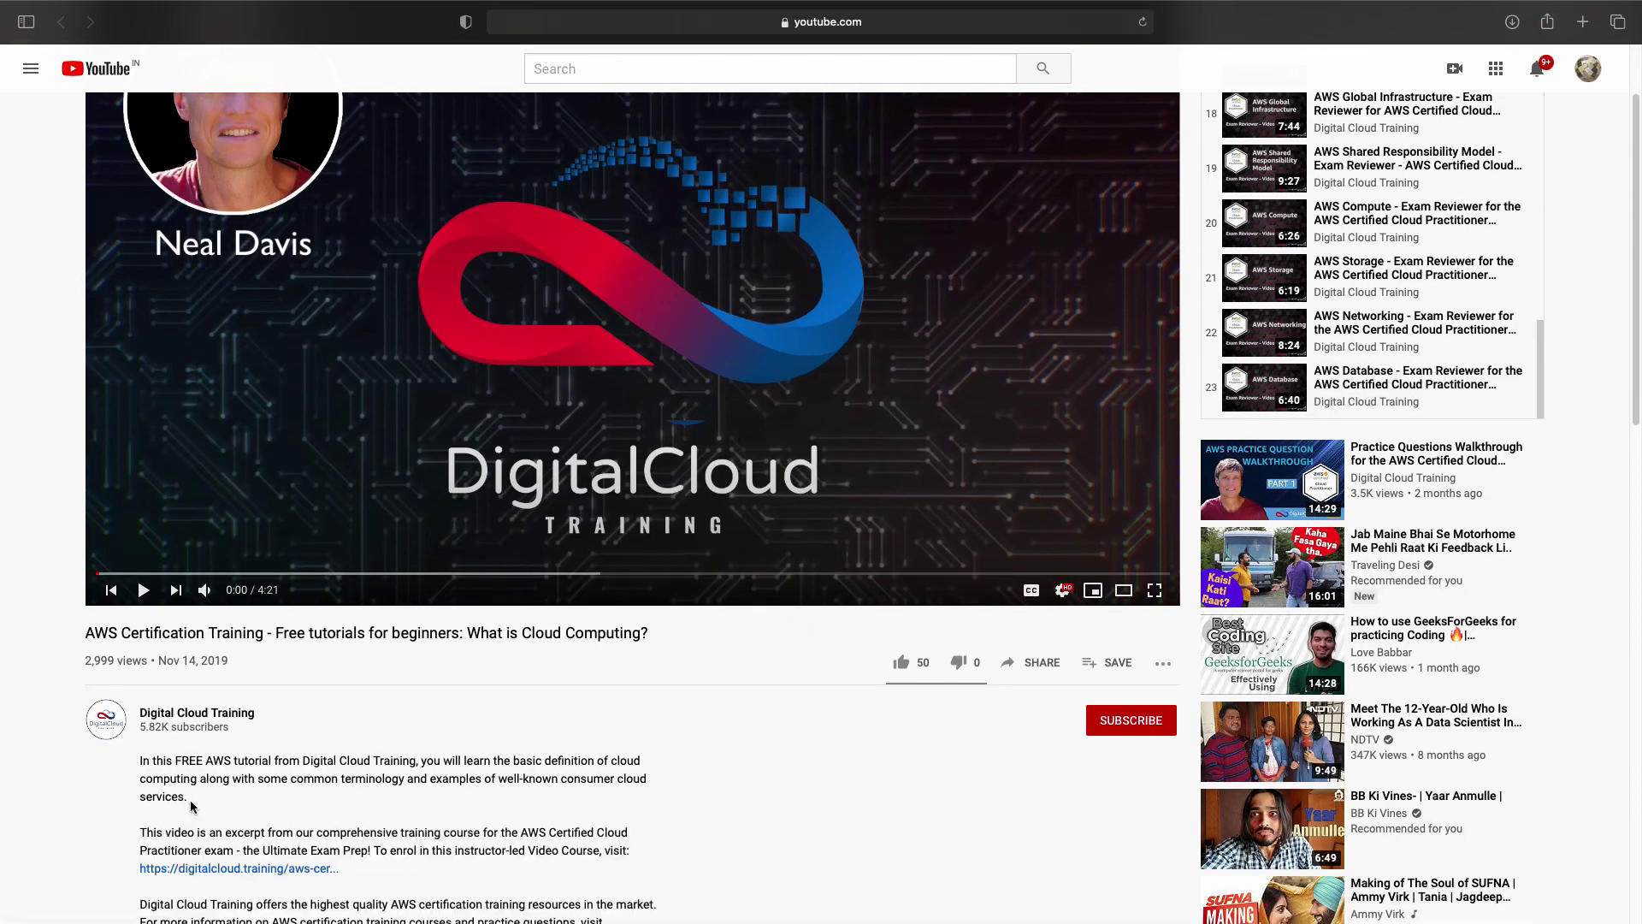
scroll(186, 809, down, 1)
scroll(191, 805, down, 1)
scroll(191, 803, down, 2)
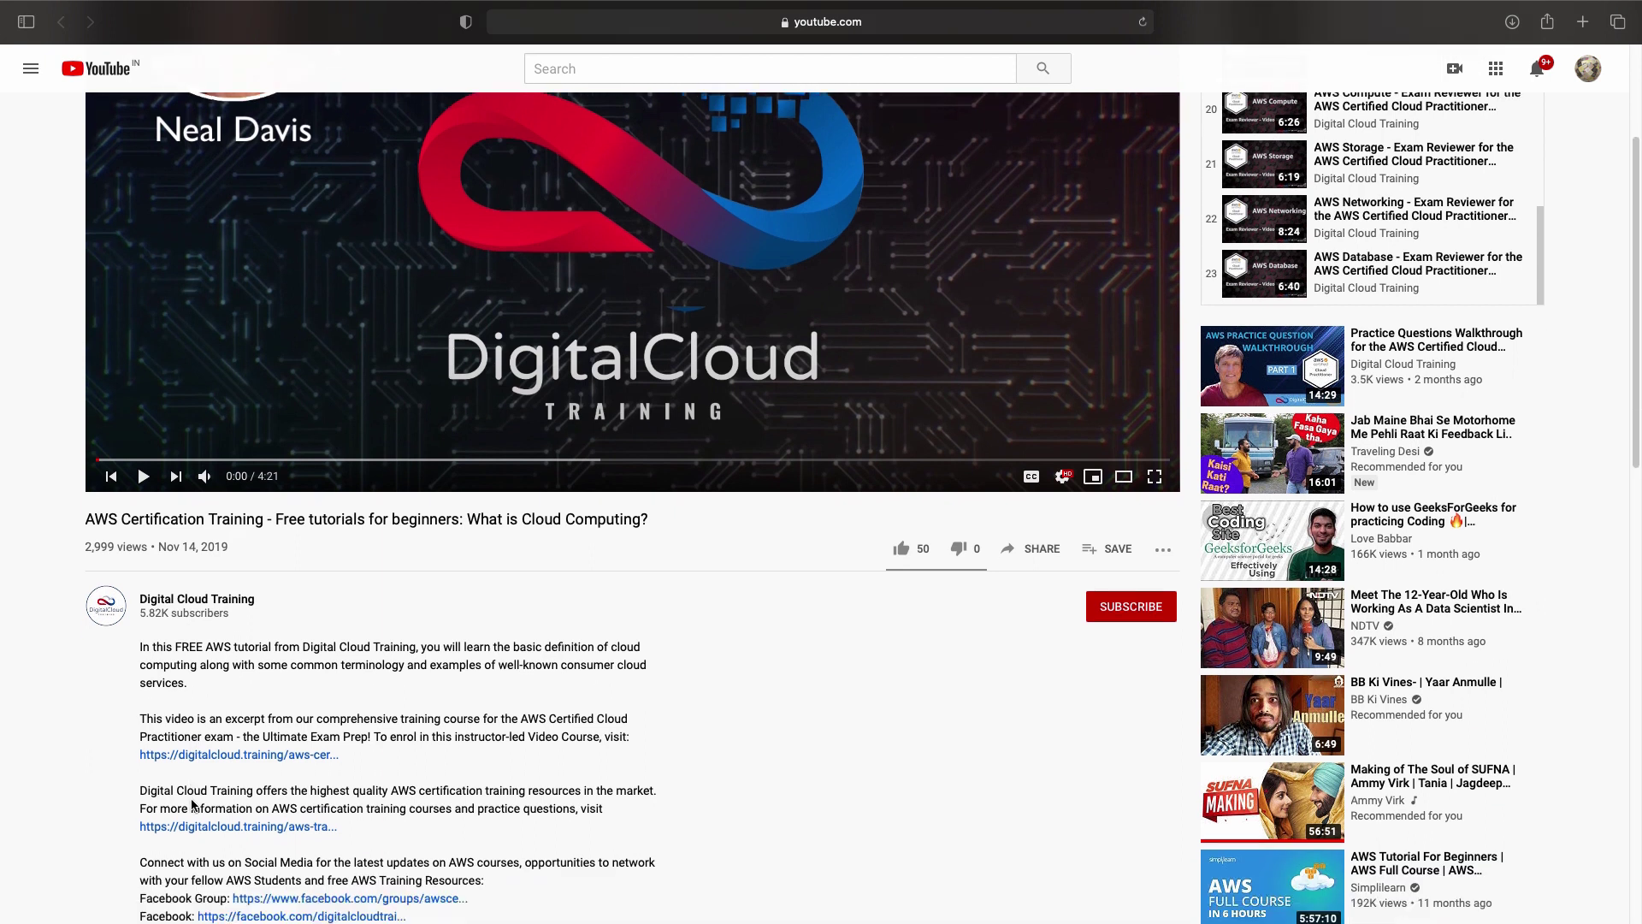
scroll(193, 803, down, 2)
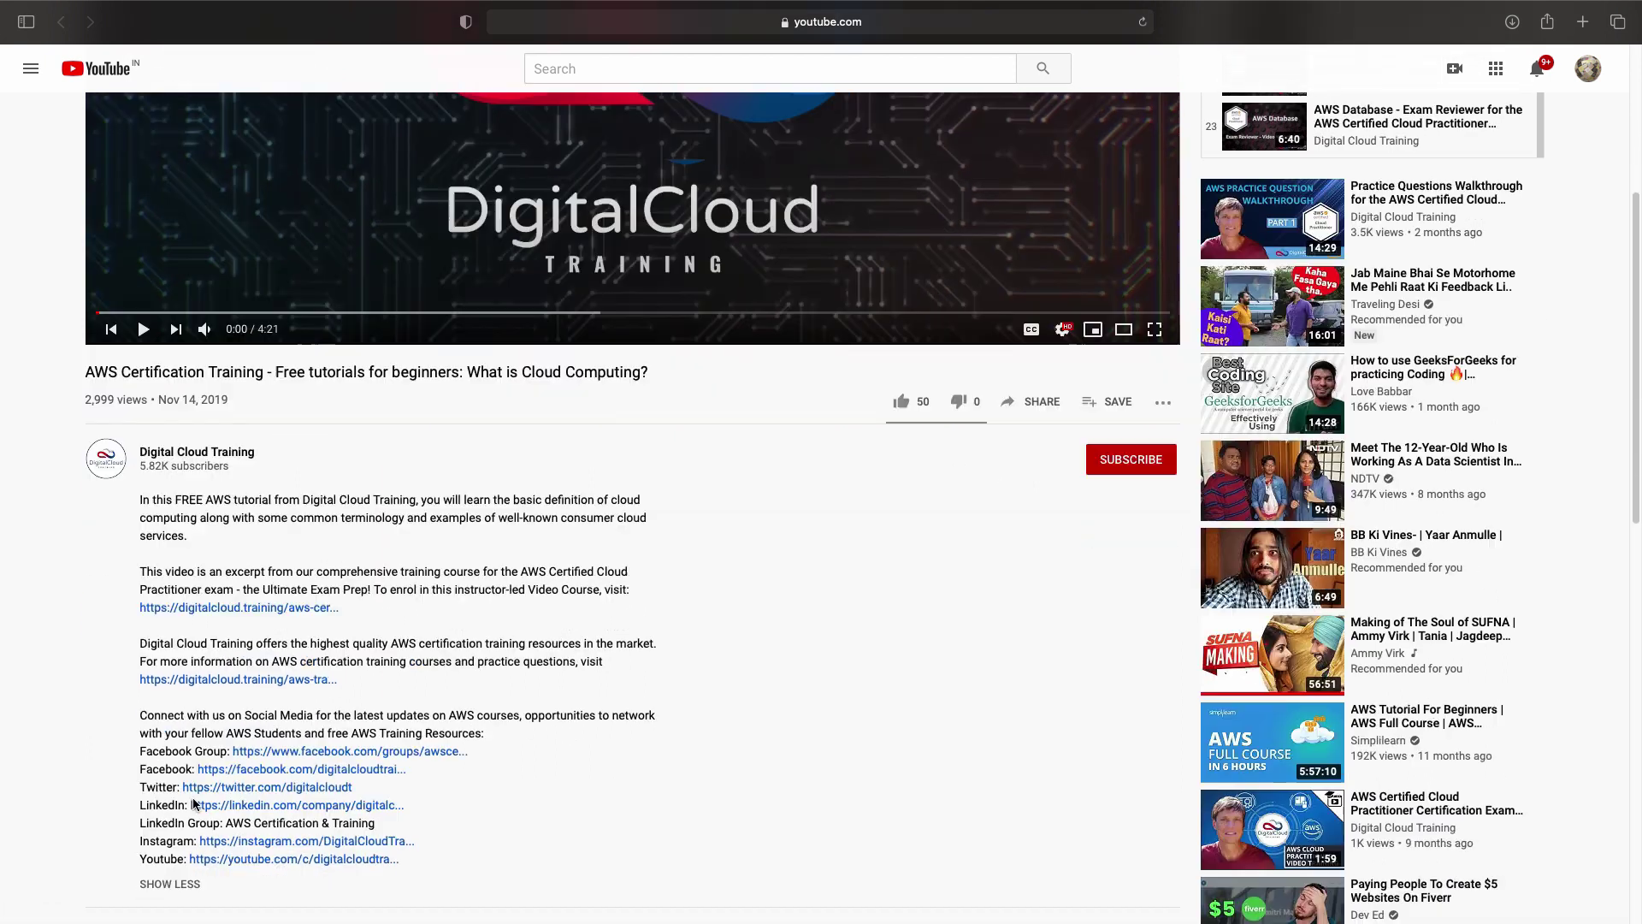